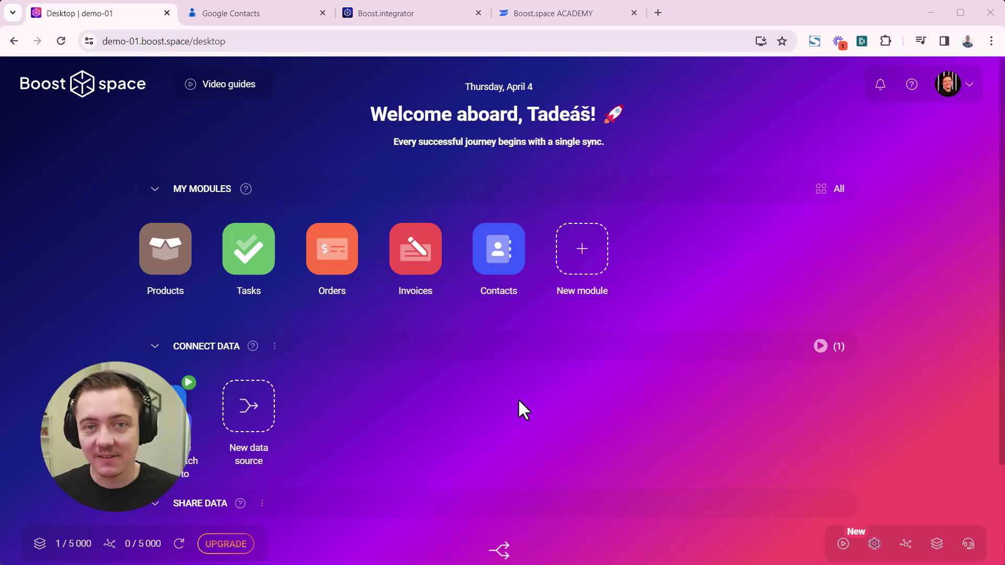
Create a New Data Share under Share Data and choose Contacts as the sync module.
scroll(517, 403, "down", 3)
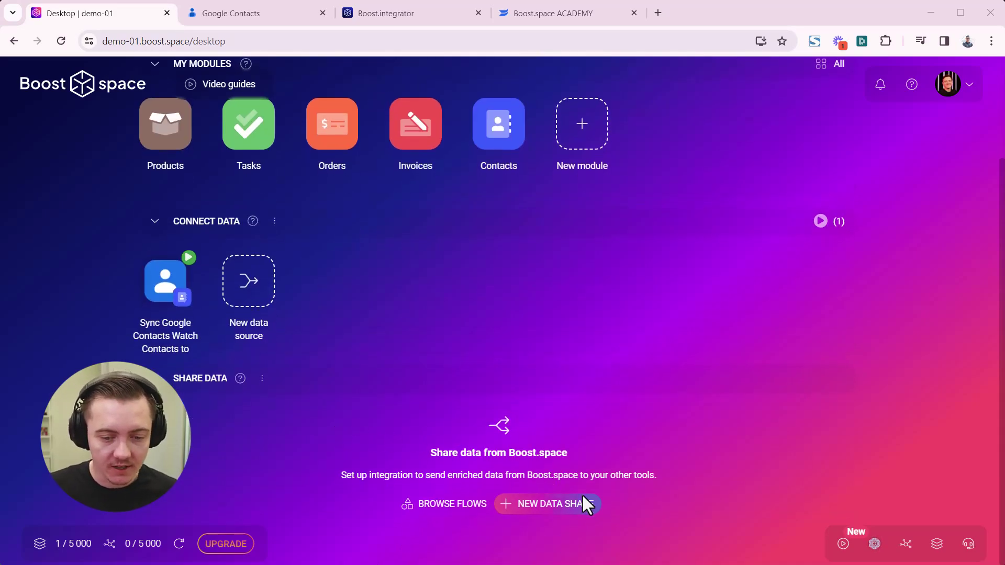
left_click(560, 505)
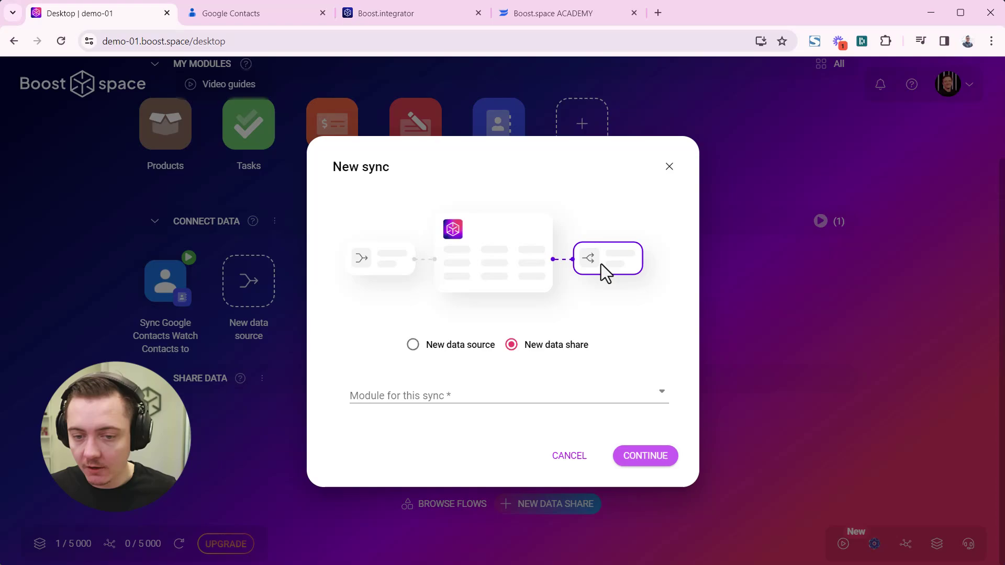
left_click(378, 406)
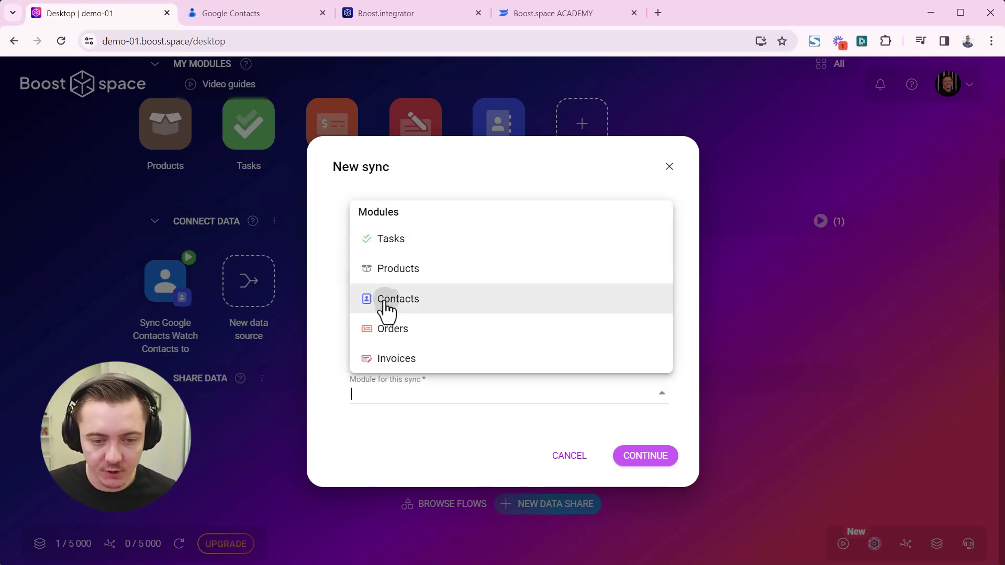
left_click(386, 301)
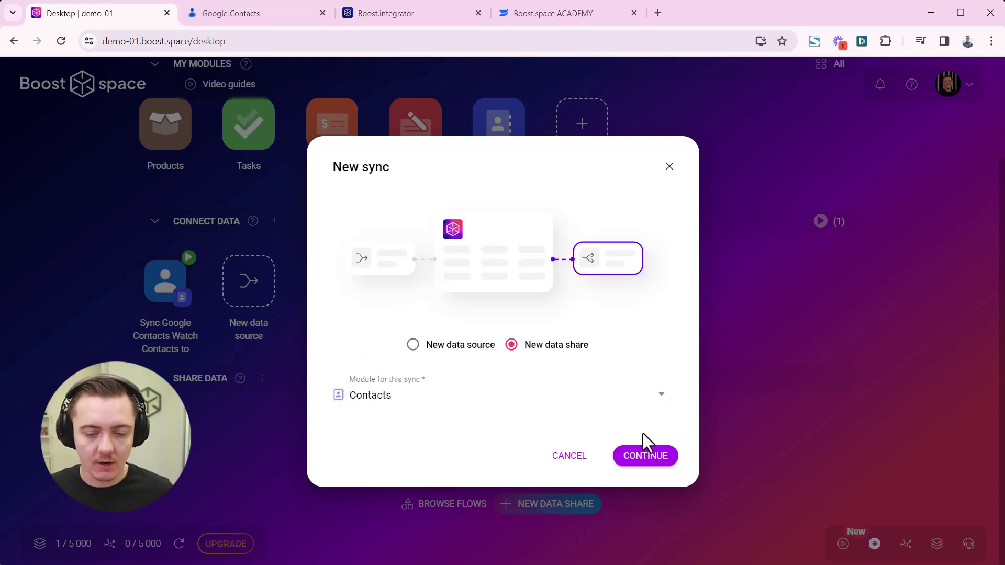
Choose Google Contacts, found by searching 'google con', as the export application.
left_click(661, 466)
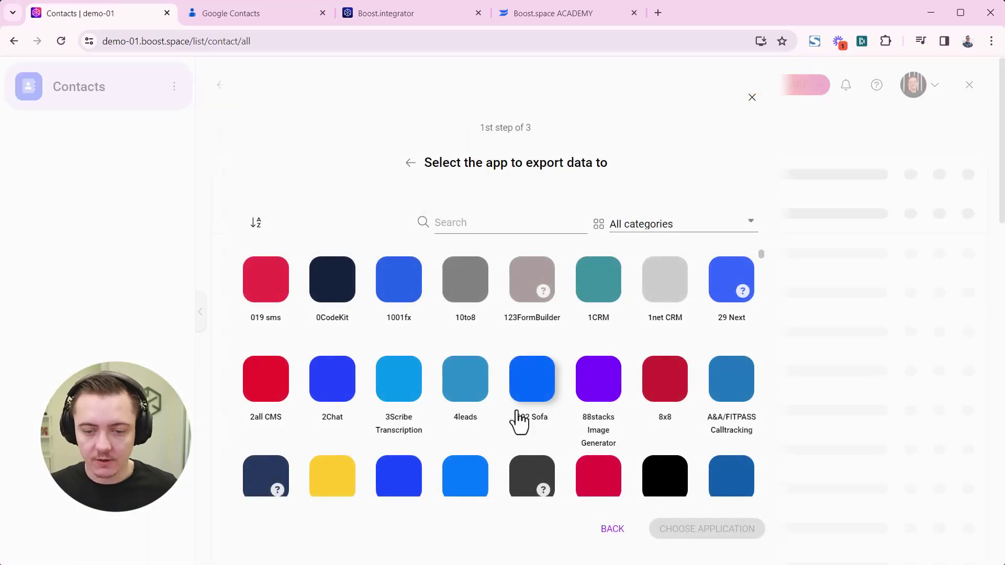
left_click(510, 225)
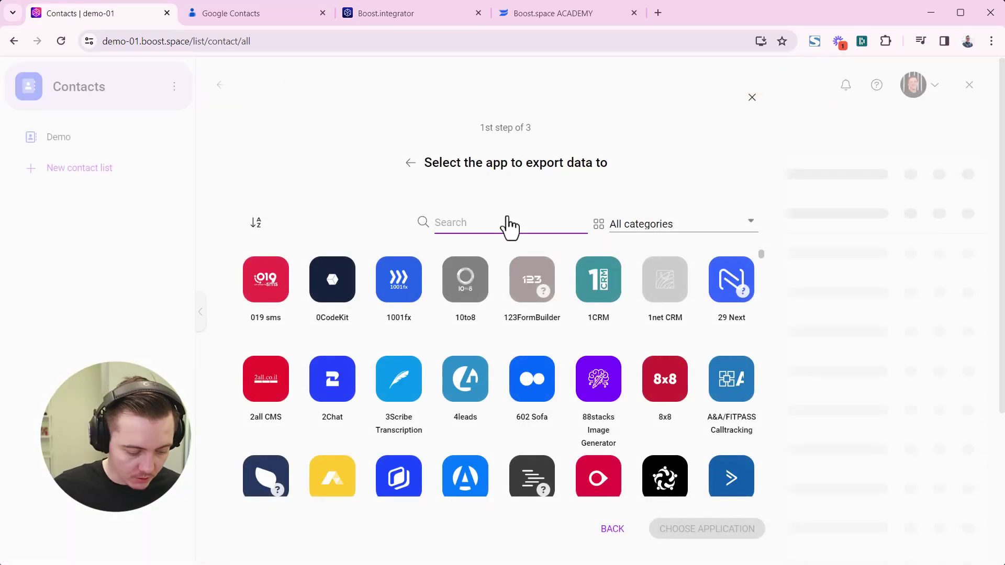
type("google con")
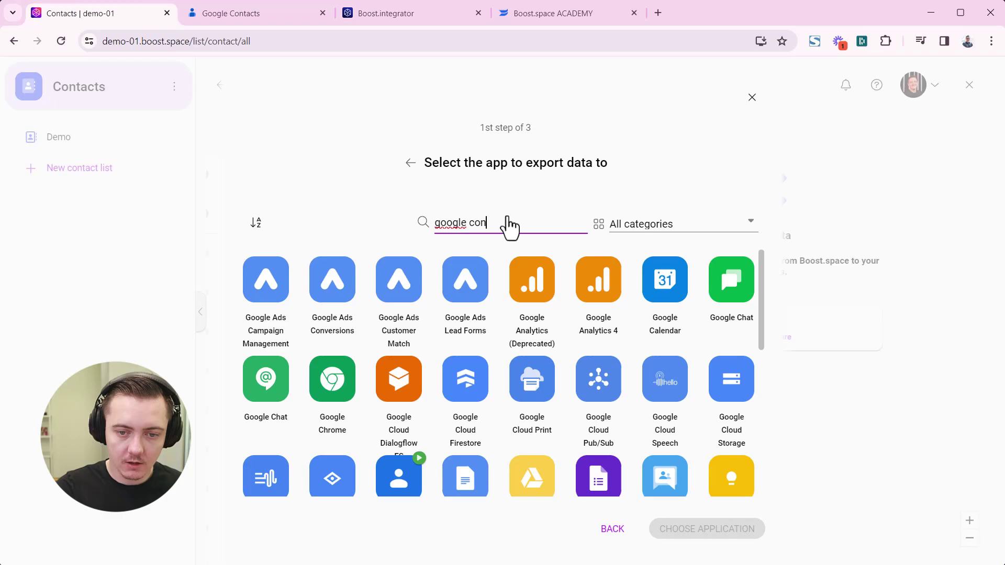
left_click(274, 296)
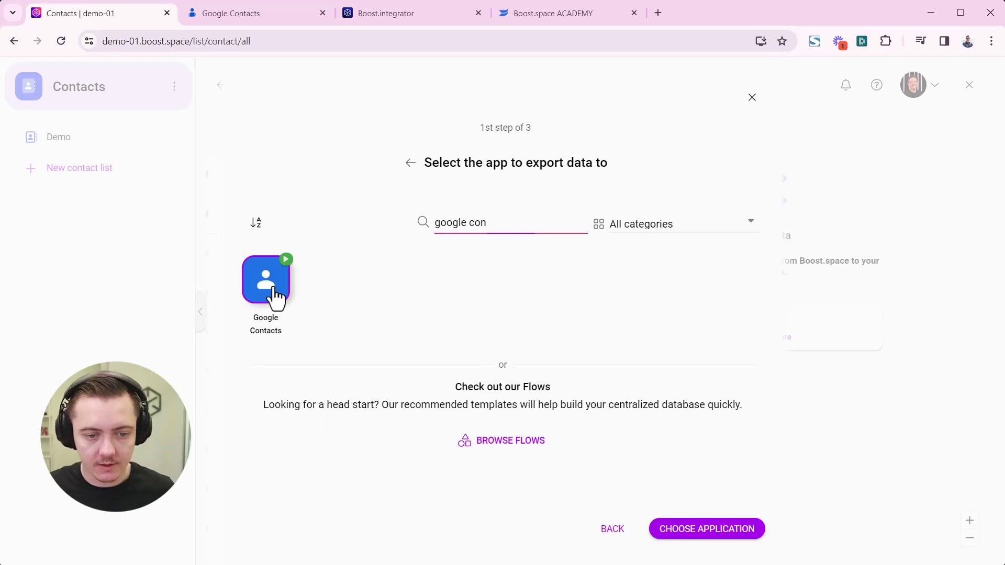
left_click(685, 536)
Select the Basic Templates option 'Export scenario (created by AI)' as the scenario template.
left_click(298, 254)
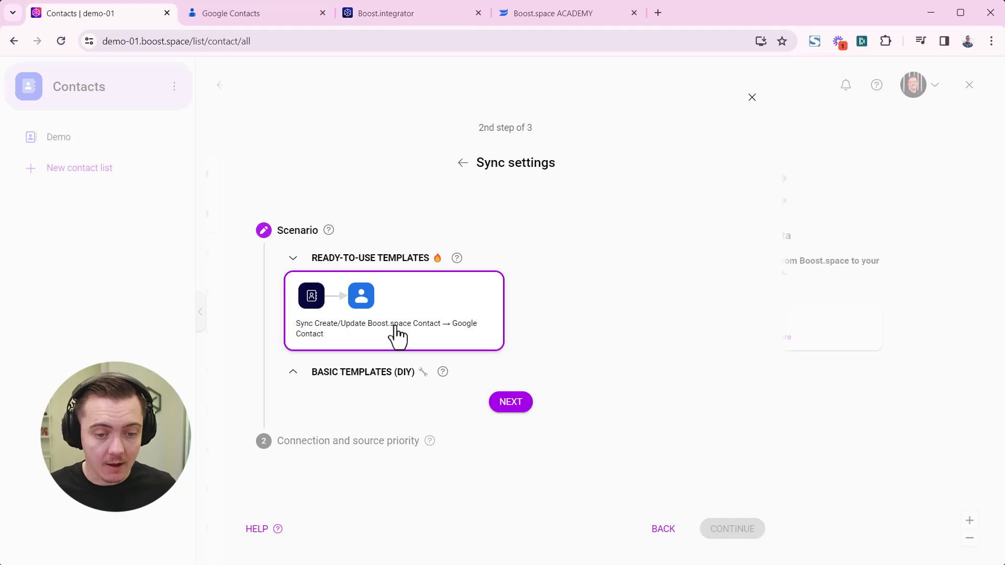
left_click(372, 376)
left_click(354, 451)
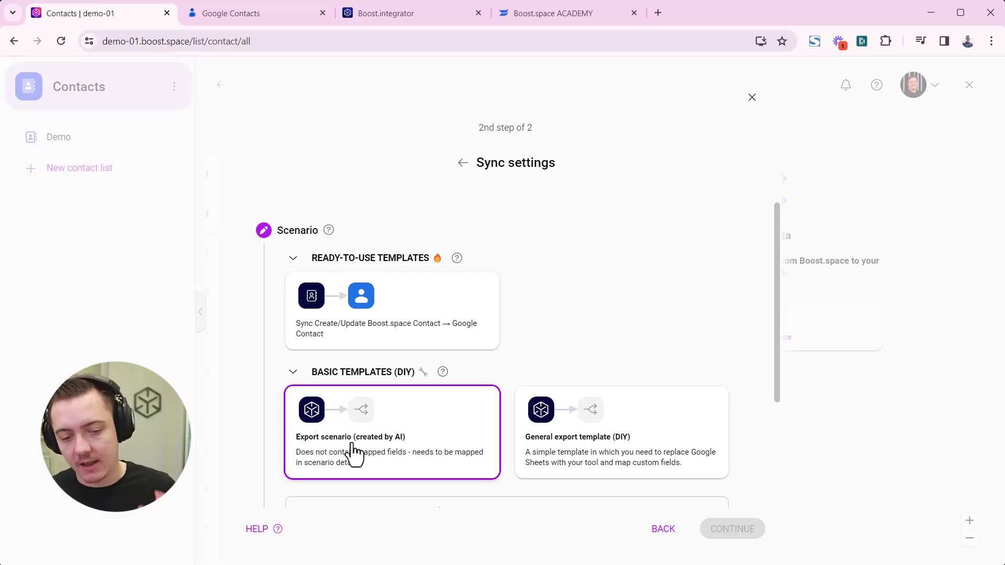
scroll(406, 444, "down", 3)
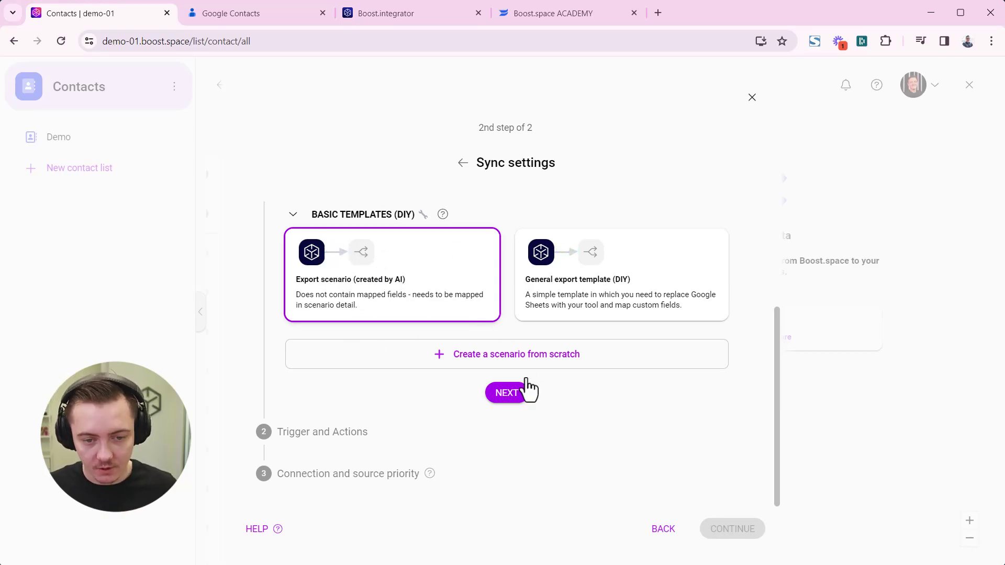
Set the get, create and update record actions to Get a Contact, Create a Contact and Update a Contact.
left_click(508, 393)
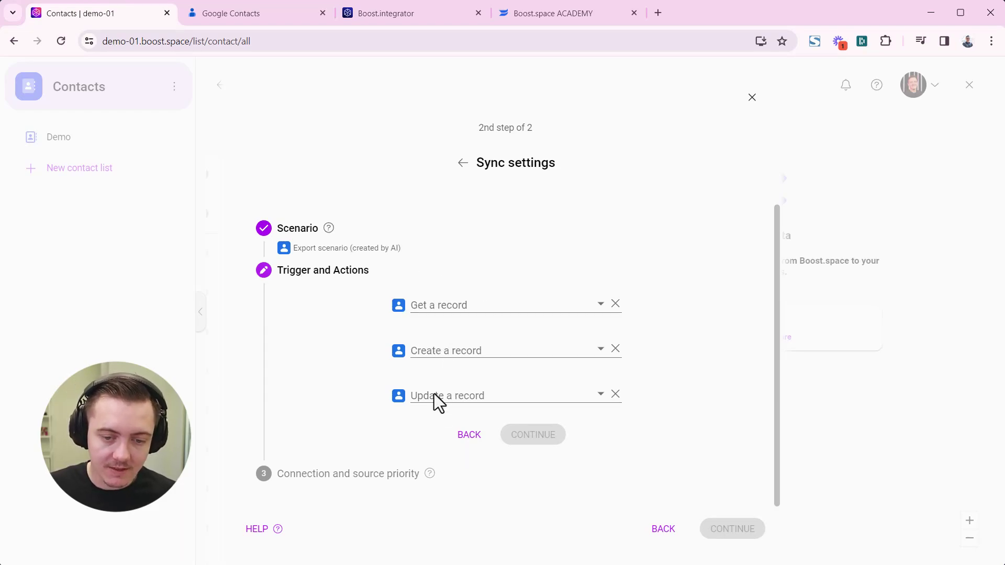
left_click(426, 313)
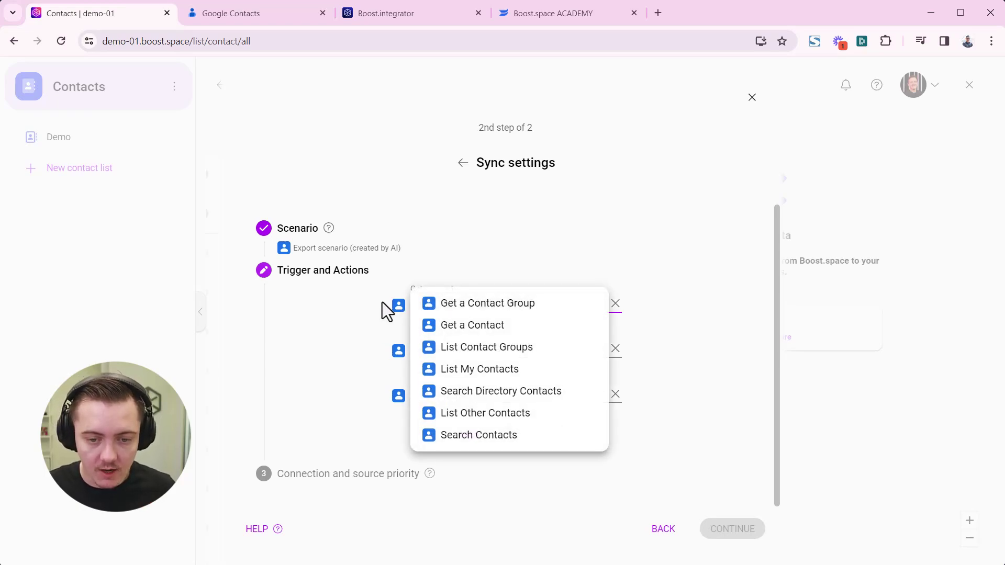
left_click(431, 311)
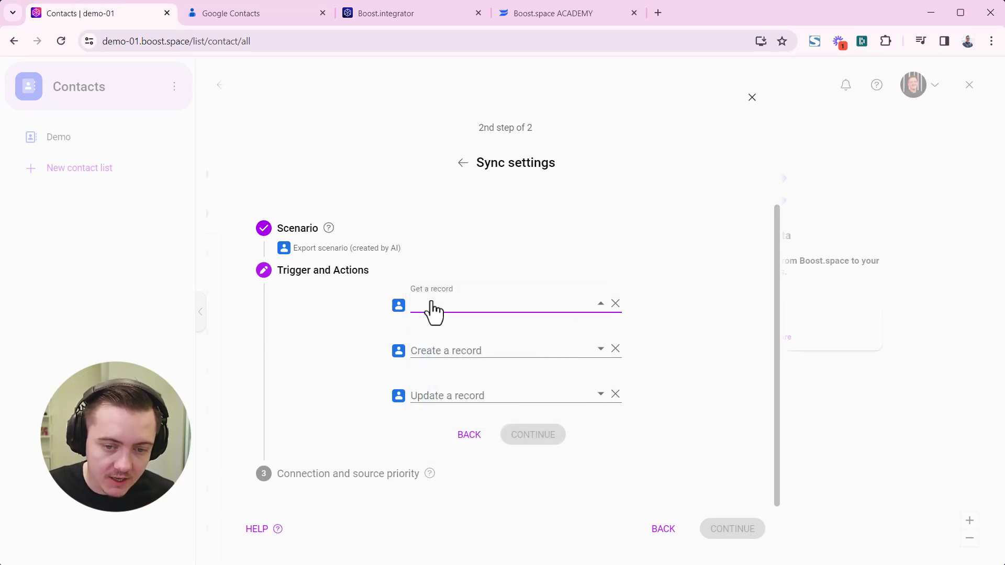
left_click(433, 311)
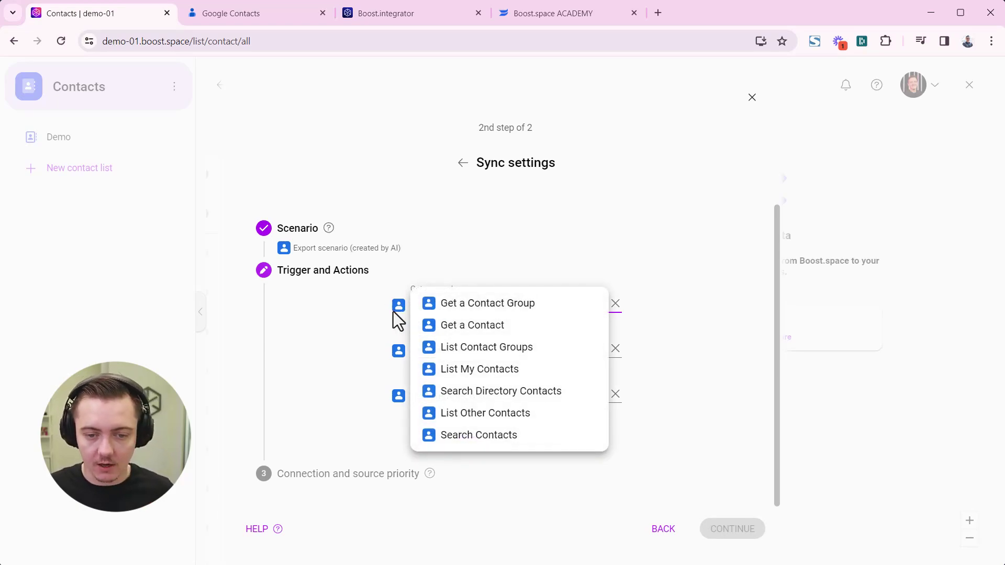
left_click(457, 328)
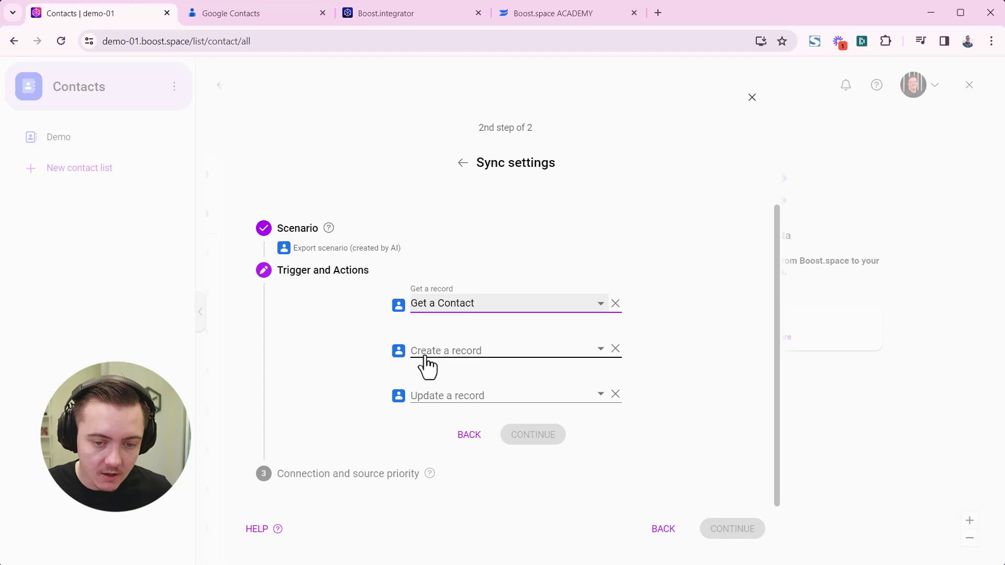
left_click(455, 351)
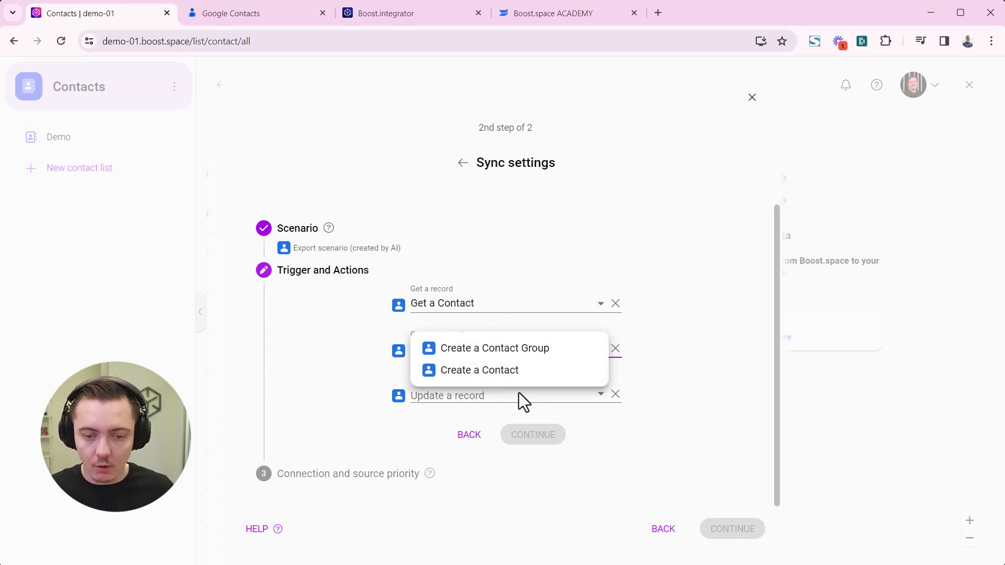
left_click(468, 379)
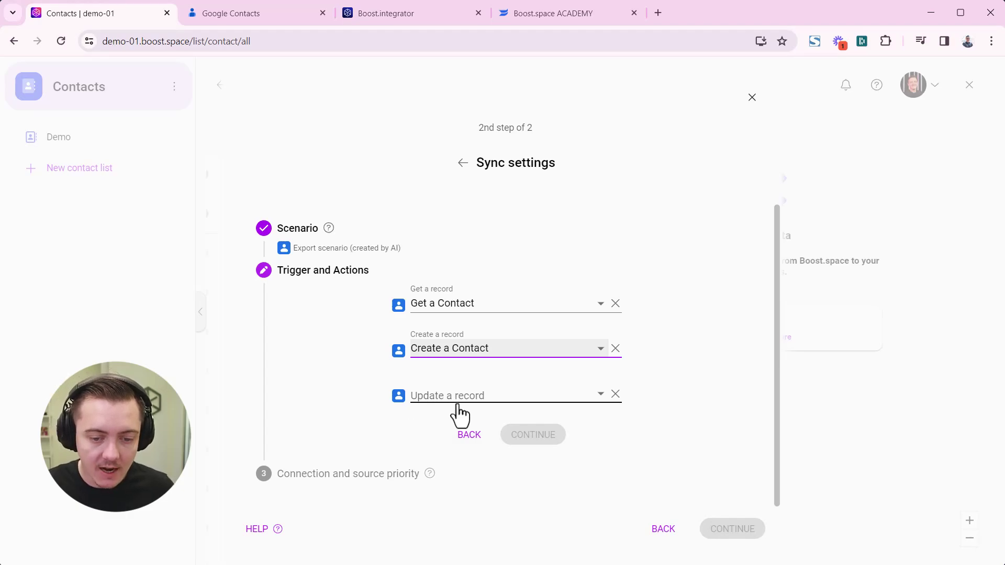
left_click(453, 400)
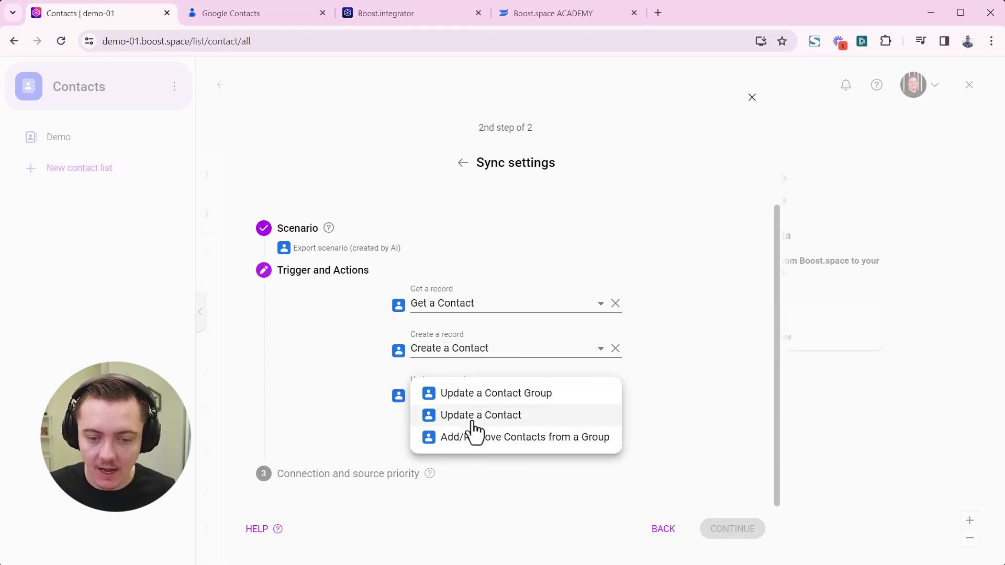
left_click(453, 425)
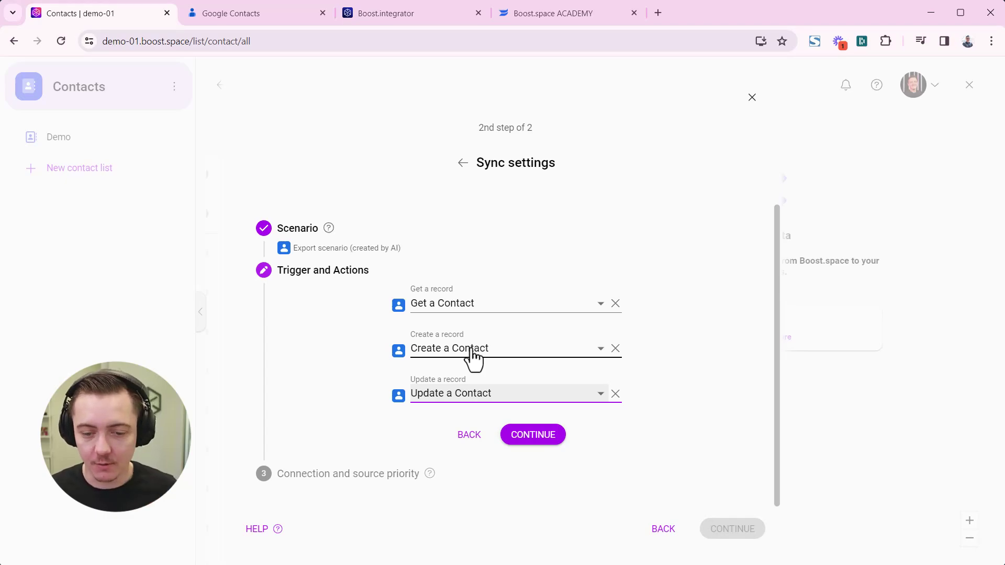
Keep the Google Contacts (11) connection at Medium priority and create the export scenario.
left_click(539, 440)
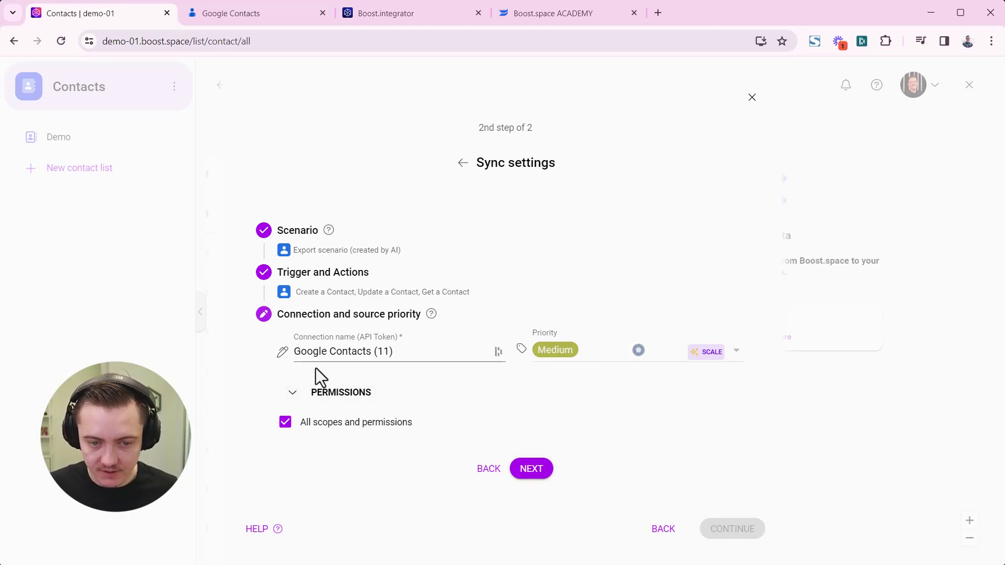
left_click(542, 473)
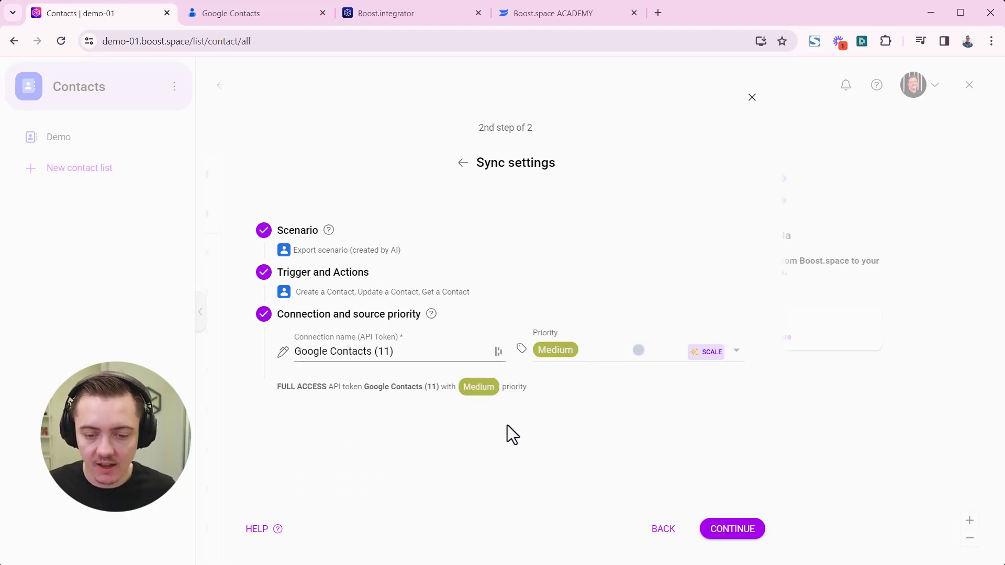
left_click(735, 530)
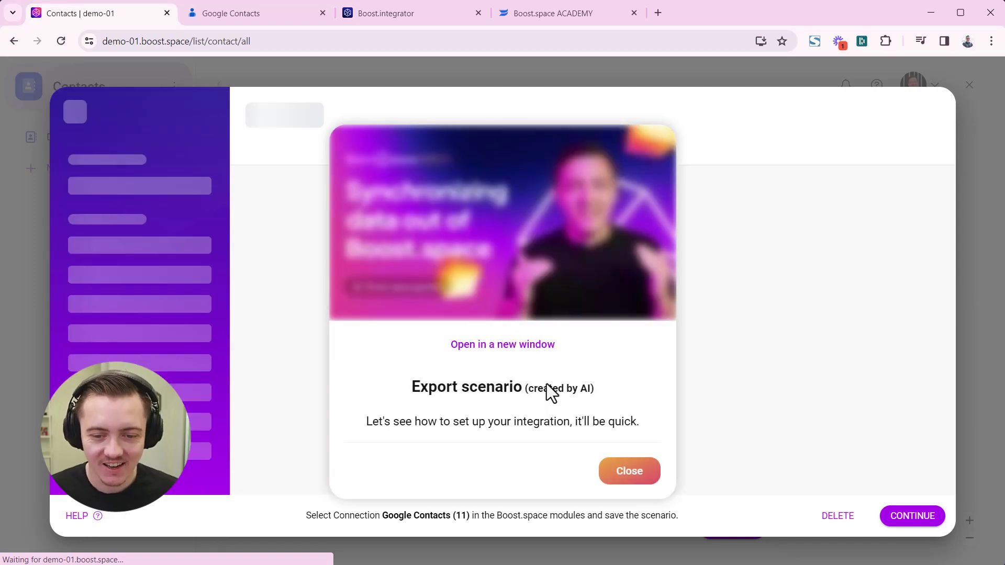
Close the Export scenario intro video popup.
left_click(626, 475)
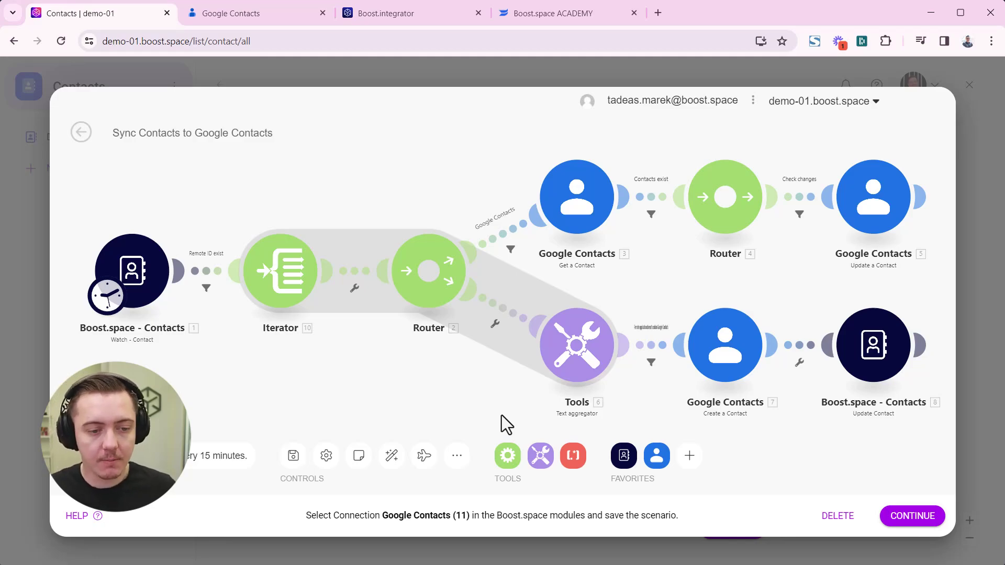
Run only the Boost.space - Contacts module and review its Bundle 1 contact output.
right_click(144, 268)
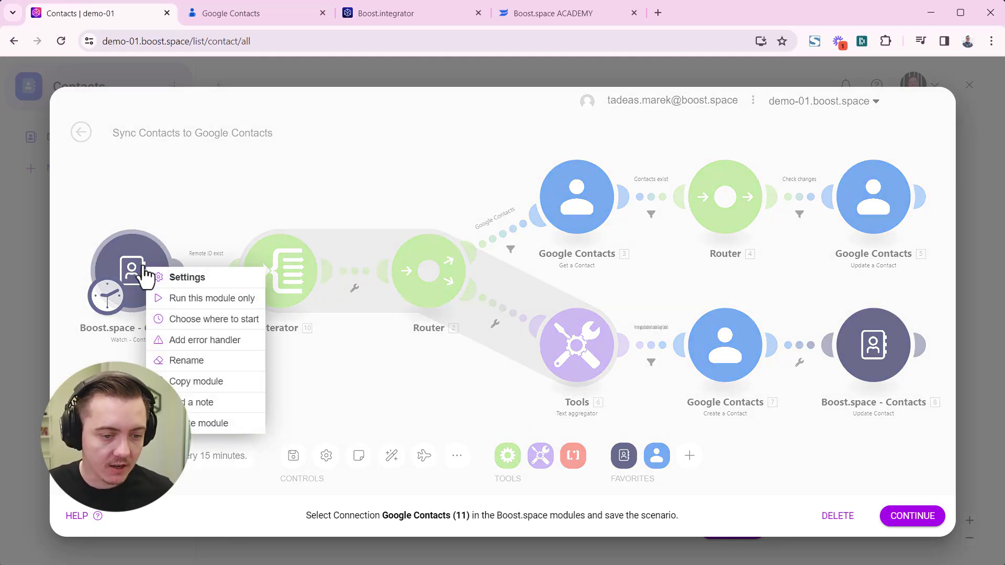
left_click(174, 298)
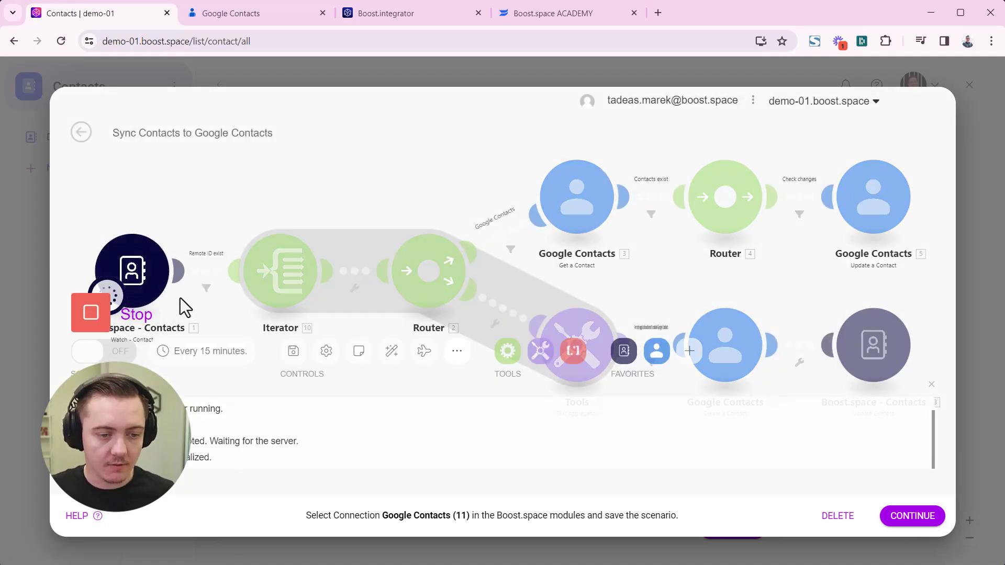
left_click(180, 225)
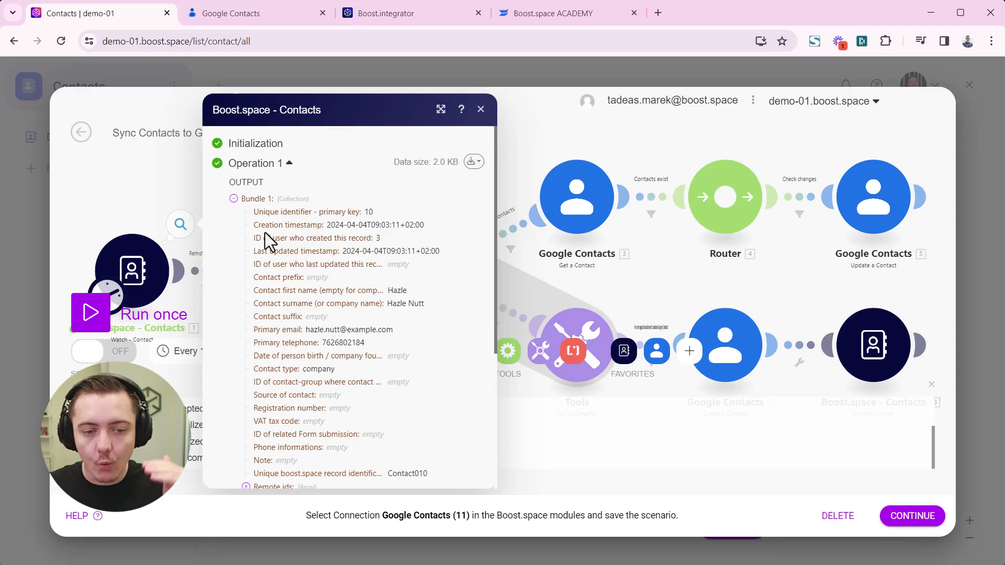
scroll(325, 305, "down", 4)
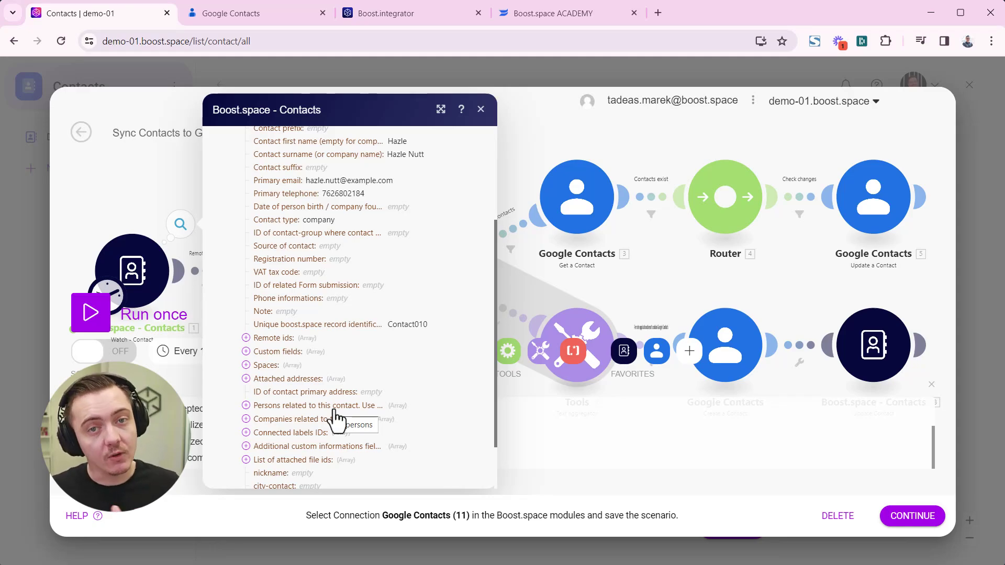
left_click(497, 128)
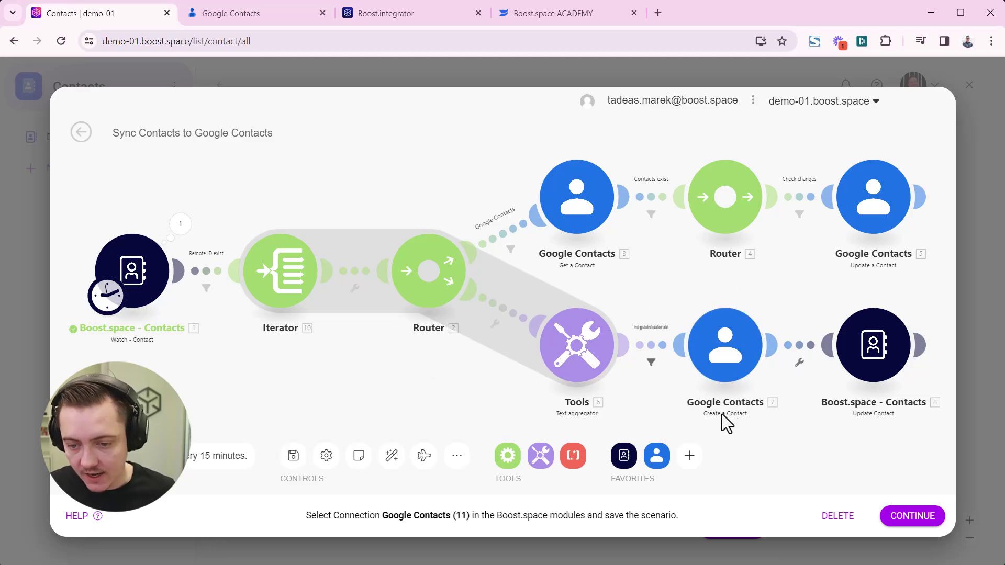
Switch the Create a Contact module to My Google connection 3 and agree to update its permissions.
left_click(720, 365)
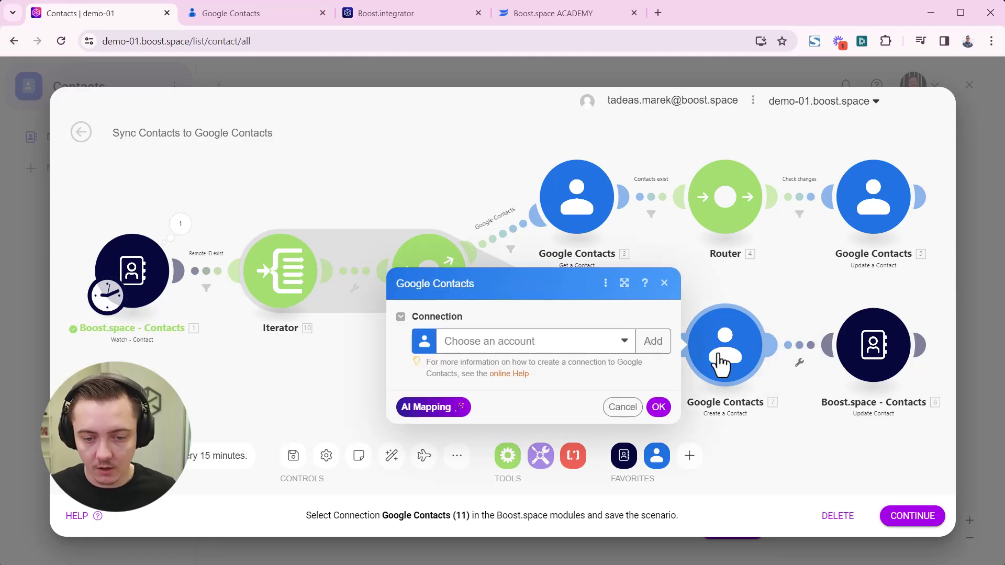
left_click(624, 342)
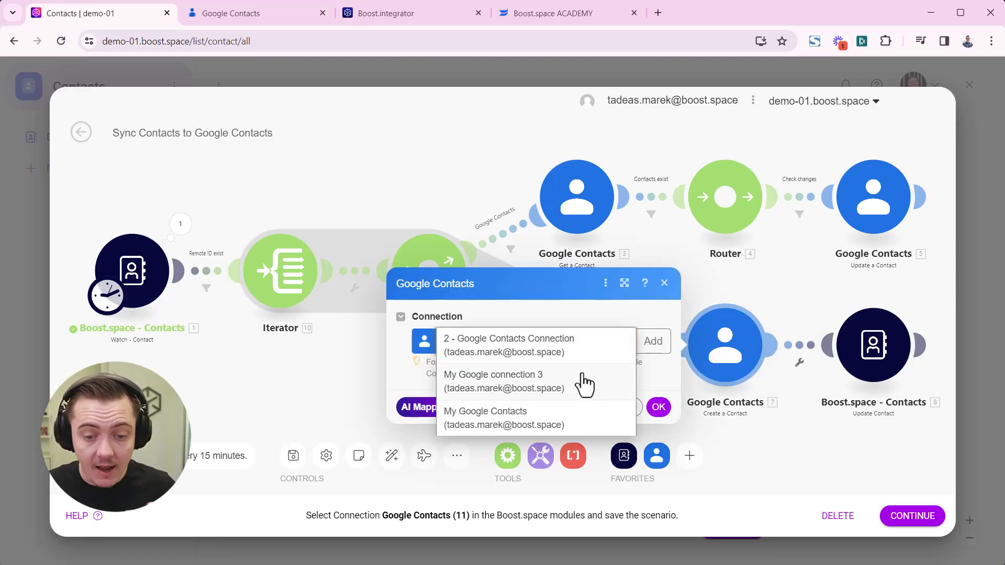
left_click(550, 392)
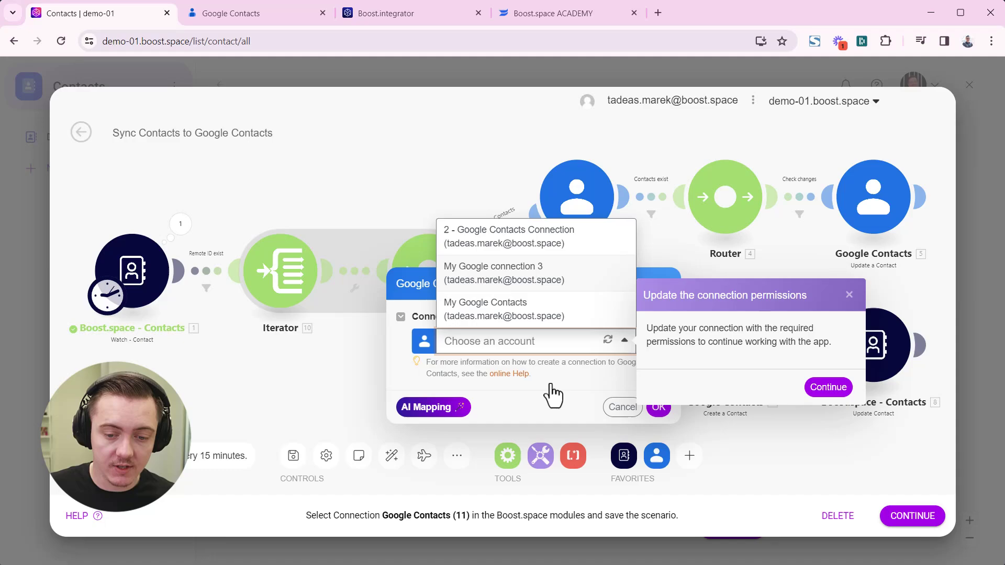
left_click(545, 275)
left_click(828, 213)
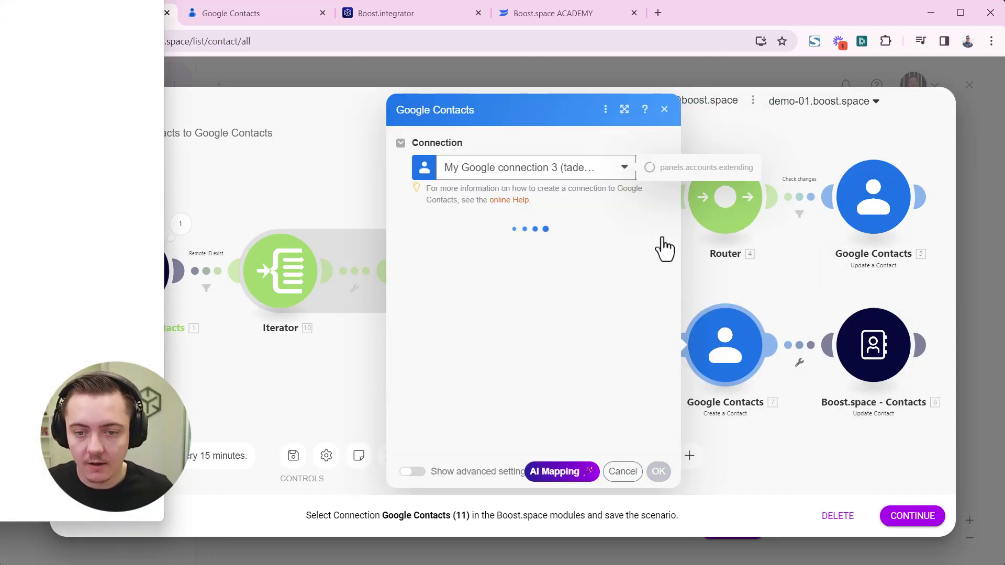
left_click_drag(2, 8, 638, 48)
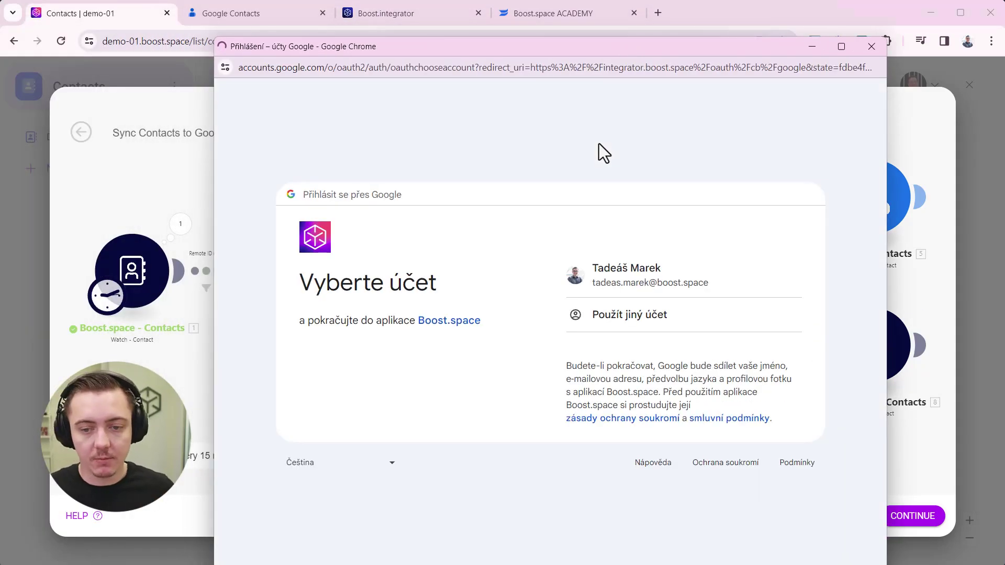
Sign in with the Google account and grant Boost.space the additional requested access.
left_click(674, 296)
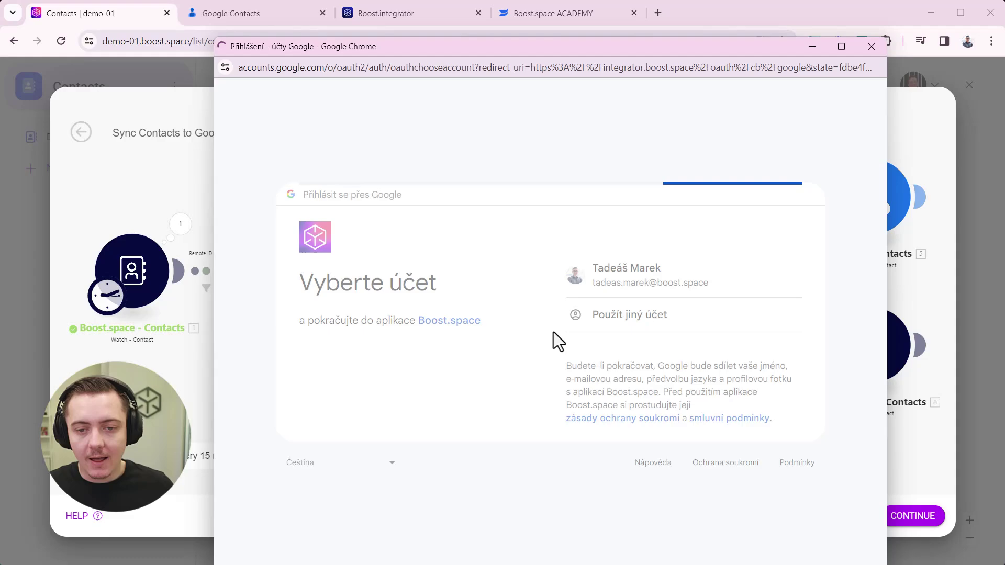
left_click(634, 410)
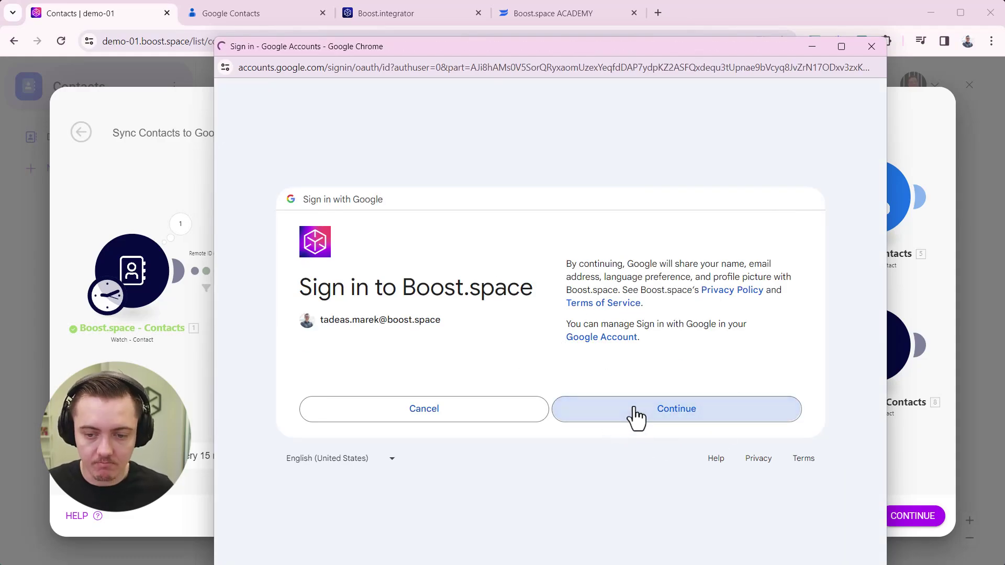
left_click(660, 452)
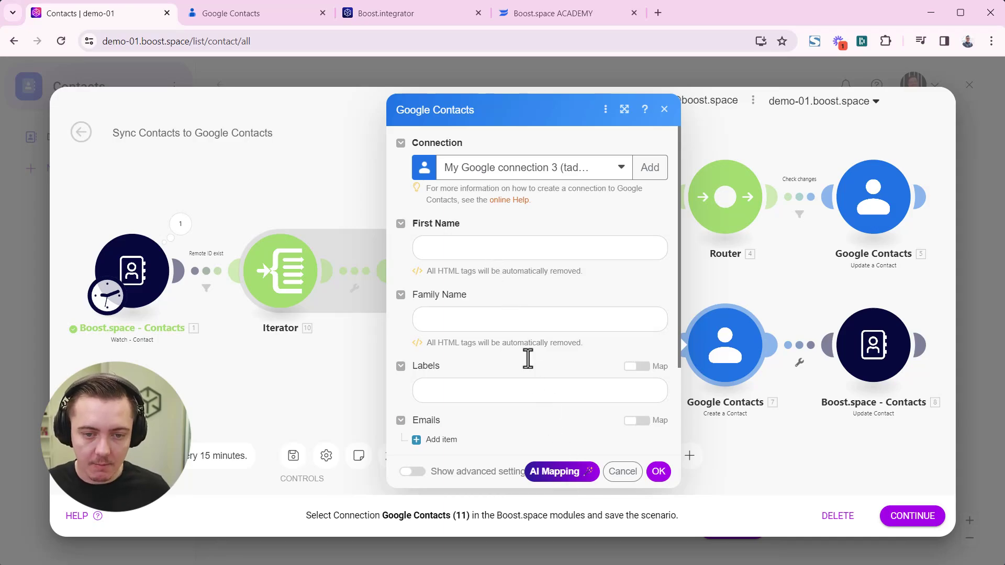
Apply AI Mapping to the Create a Contact fields, review them, and select the Phone Numbers mapping.
left_click(556, 474)
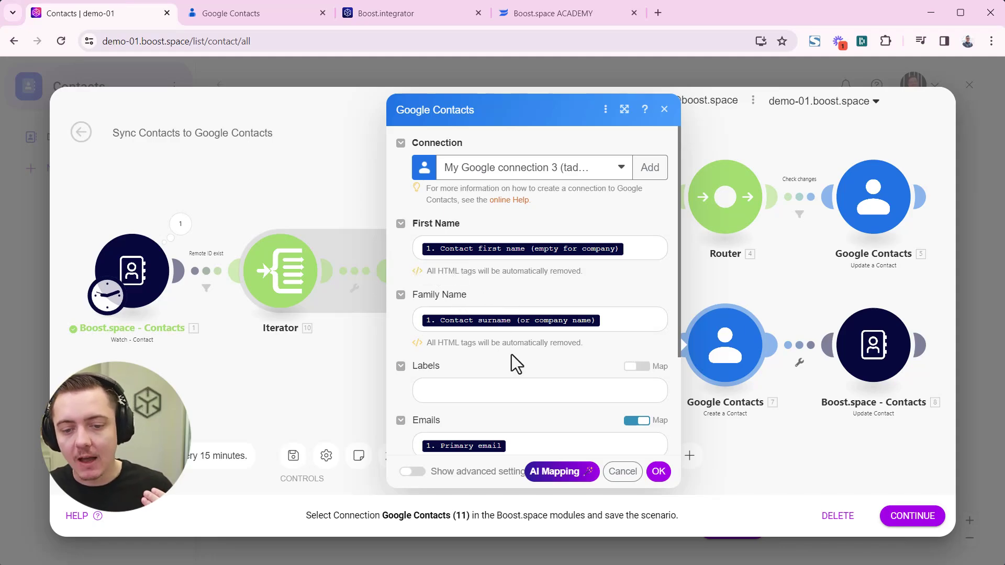
scroll(512, 356, "down", 3)
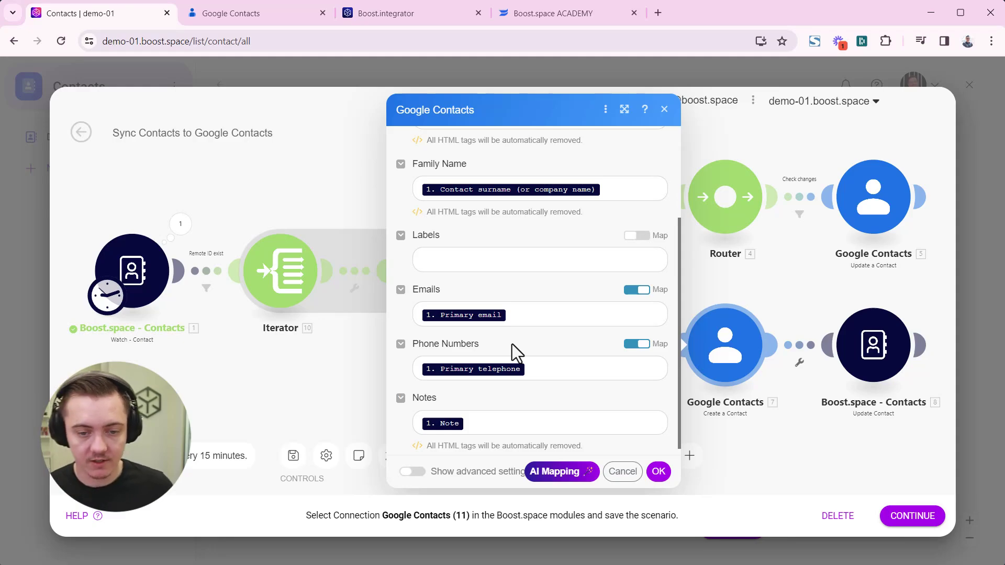
left_click(534, 368)
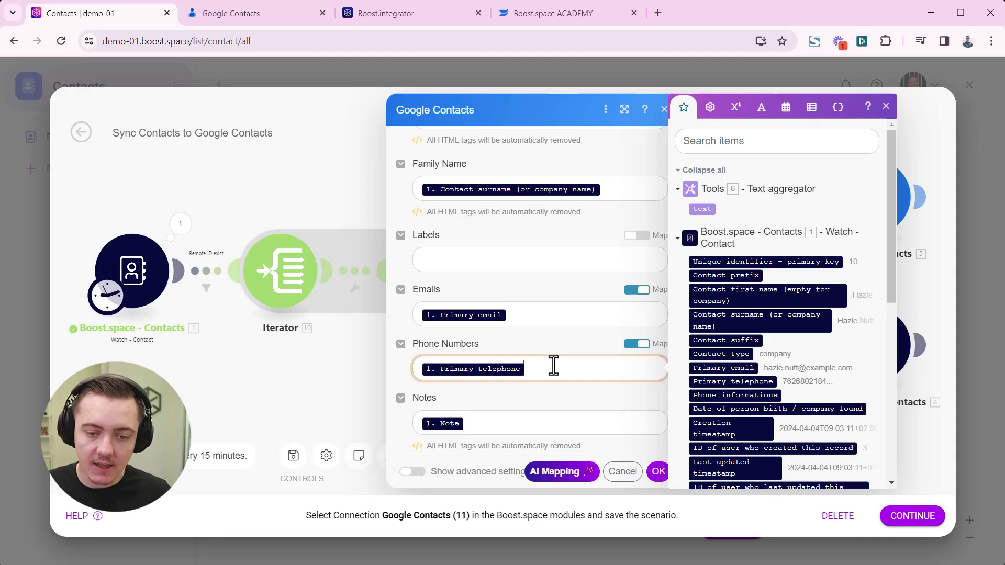
Clear the Primary telephone and Primary email pills and switch Emails and Phone Numbers to individual items.
key("BackSpace")
left_click(540, 314)
key("BackSpace")
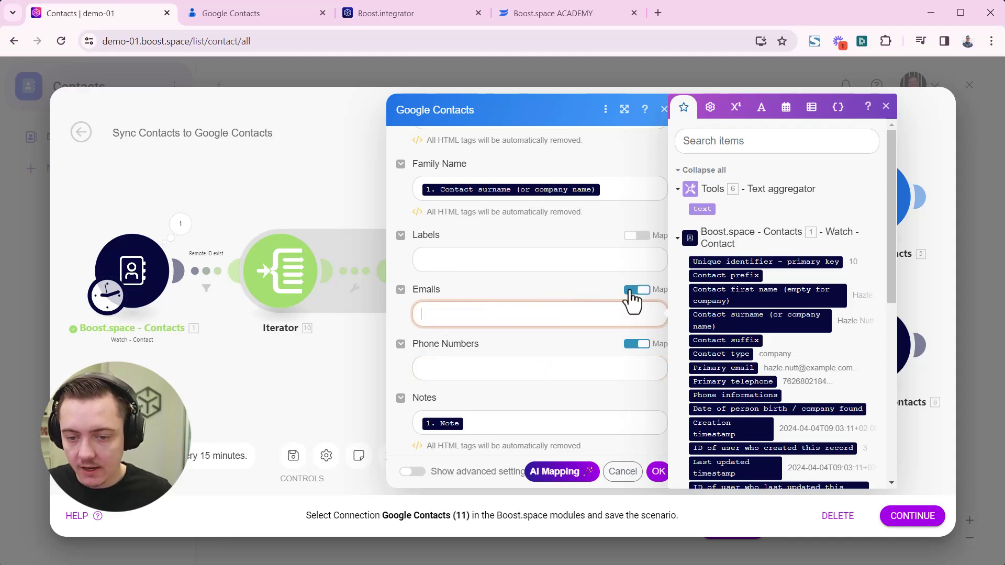
left_click(638, 291)
left_click(637, 337)
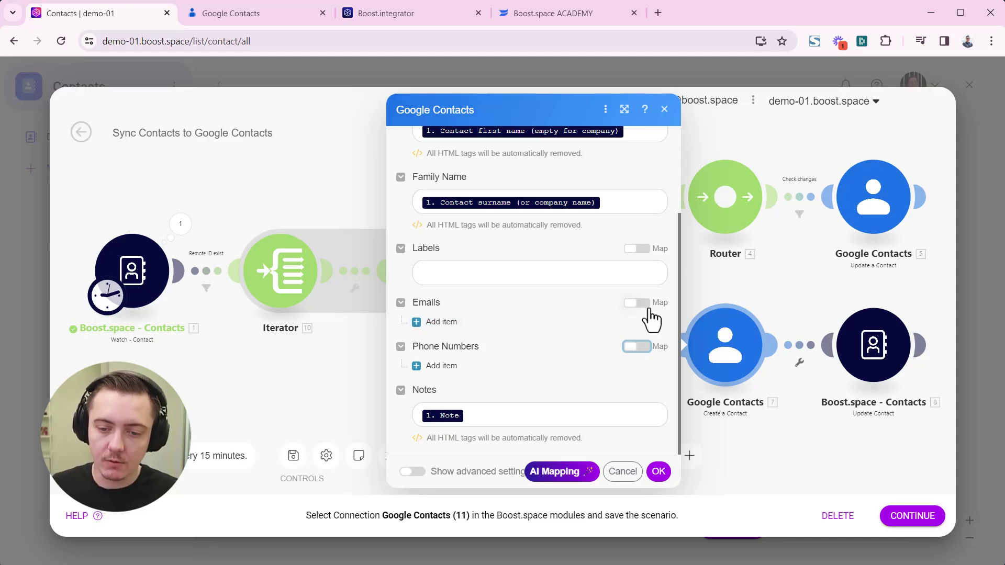
Add an email entry whose Email field maps to Primary email.
left_click(440, 321)
left_click(489, 364)
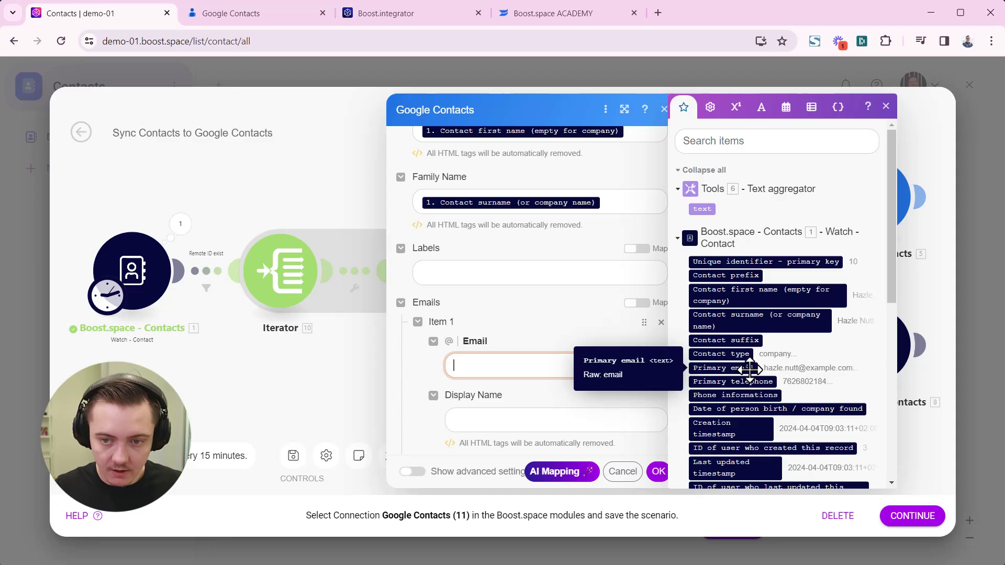
left_click(748, 135)
type("email")
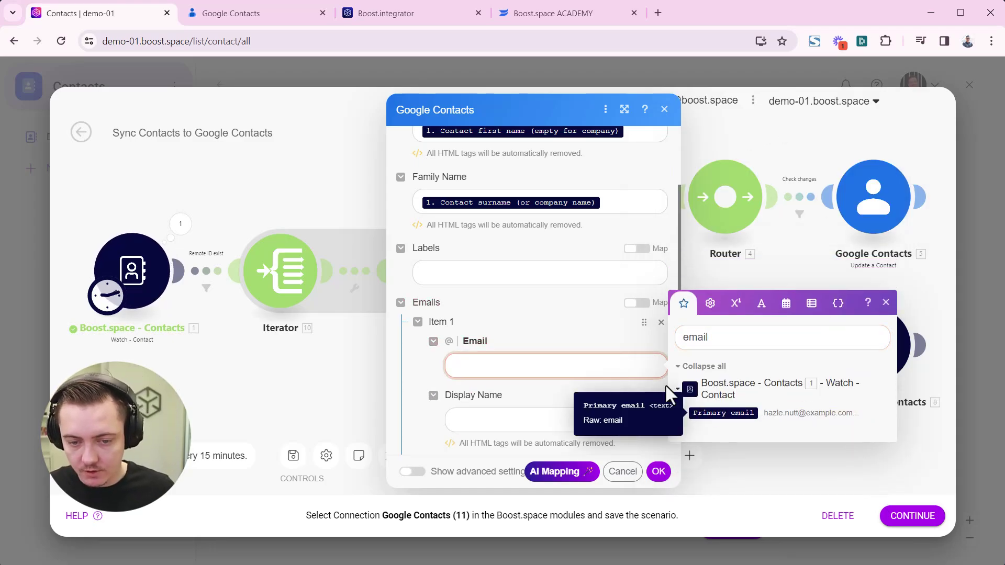
left_click(723, 413)
left_click(529, 421)
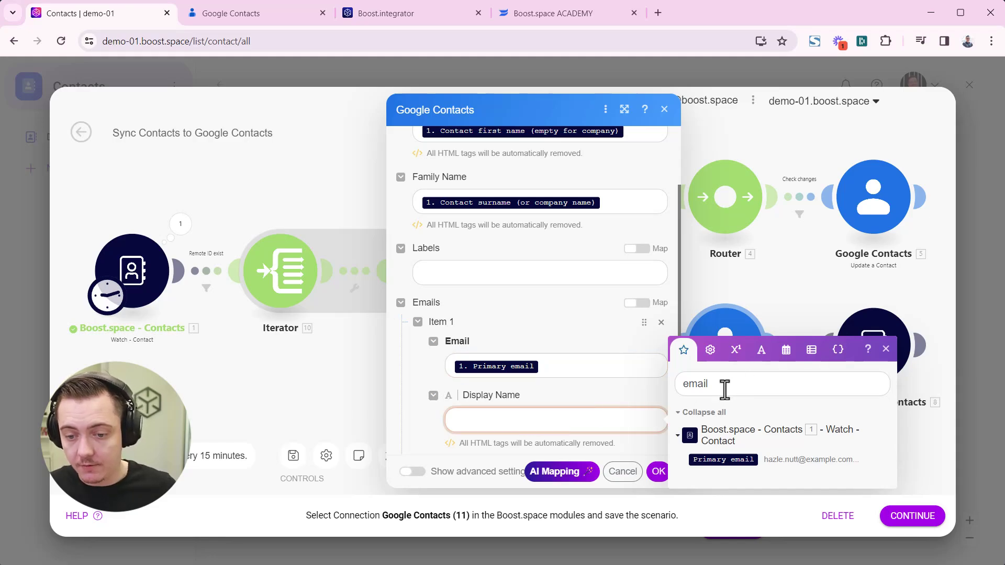
scroll(554, 392, "down", 3)
left_click(455, 295)
left_click(472, 278)
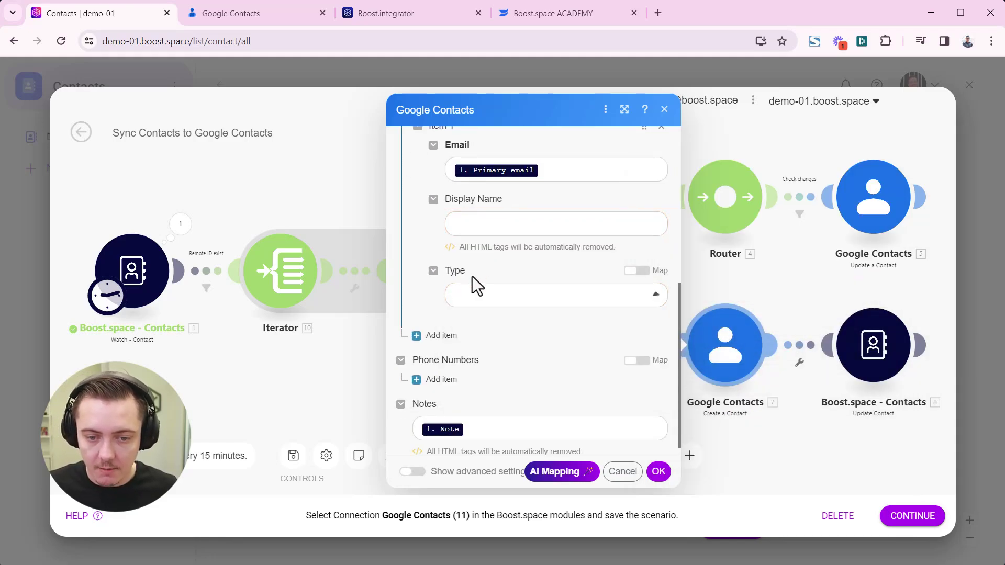
Add a phone number entry whose Phone Number field maps to Primary telephone.
left_click(442, 380)
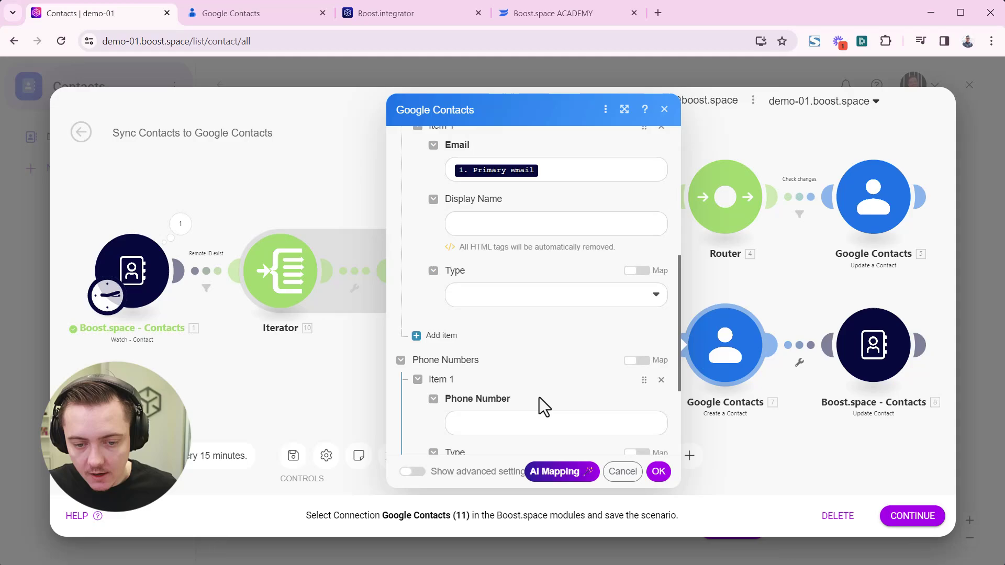
left_click(578, 422)
left_click(738, 386)
key("ctrl+a")
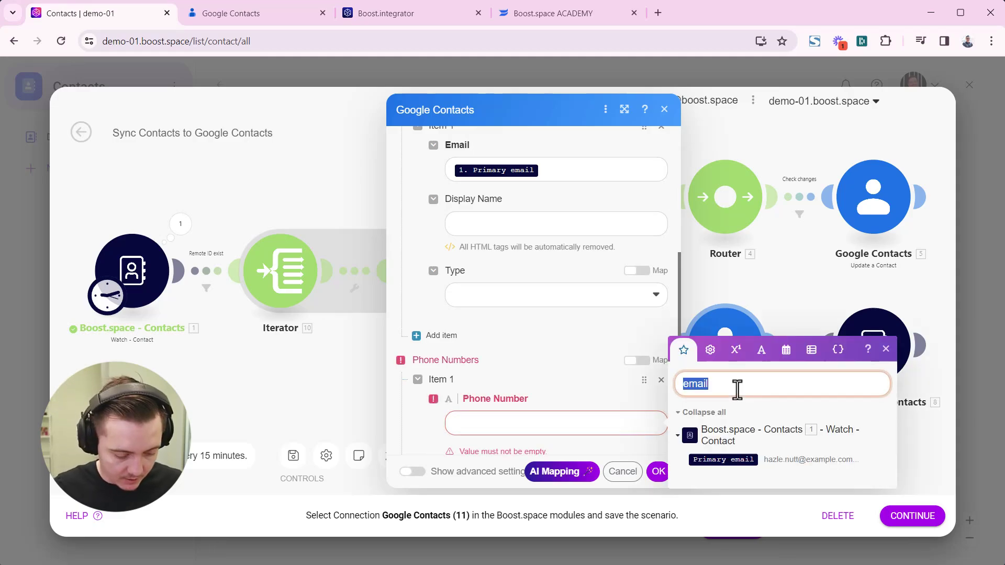
type("phone")
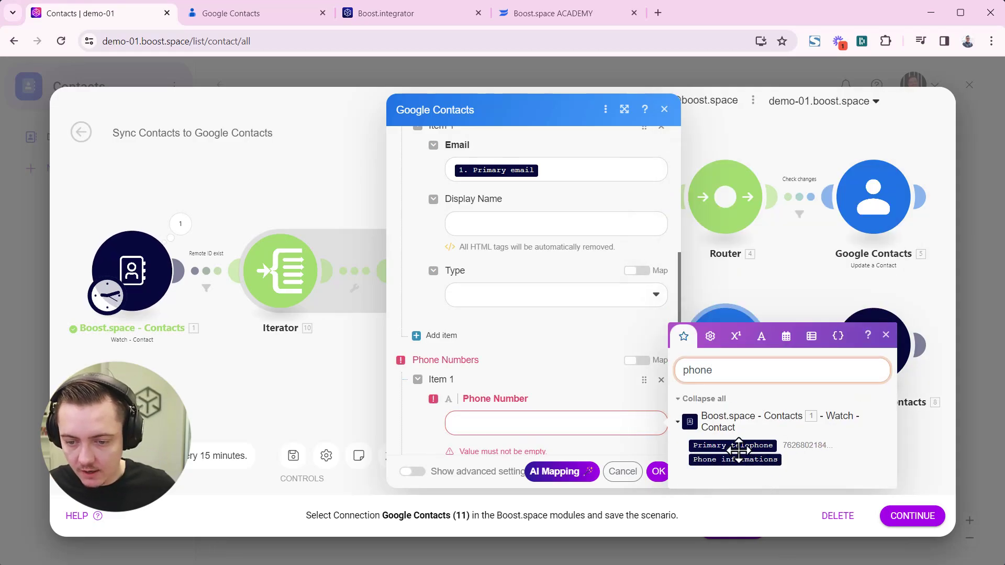
left_click(701, 446)
left_click(702, 446)
left_click(550, 365)
Expand the advanced contact fields to review them, then collapse them again.
scroll(562, 359, "down", 3)
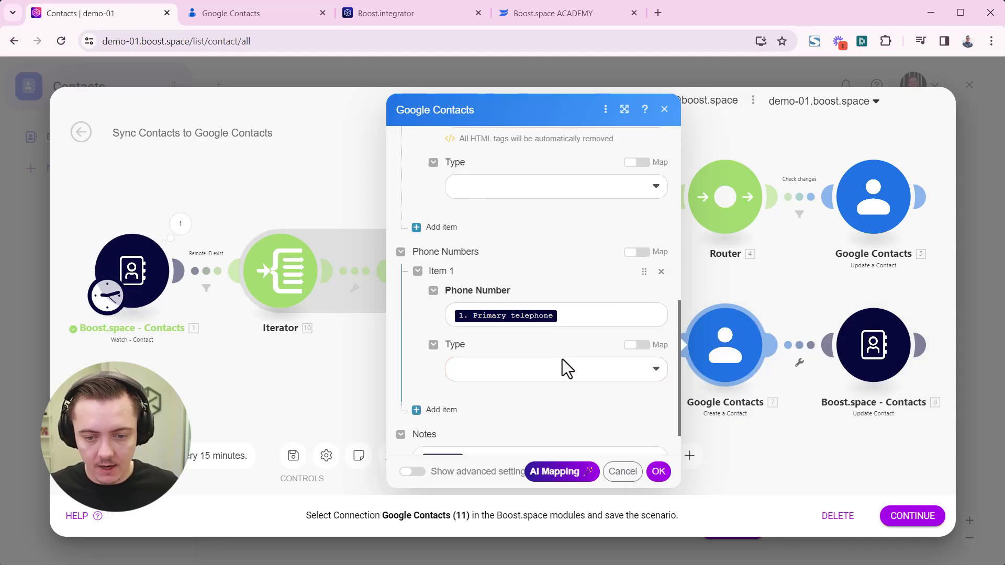
left_click(419, 472)
scroll(497, 398, "down", 5)
scroll(504, 376, "down", 1)
scroll(473, 403, "up", 10)
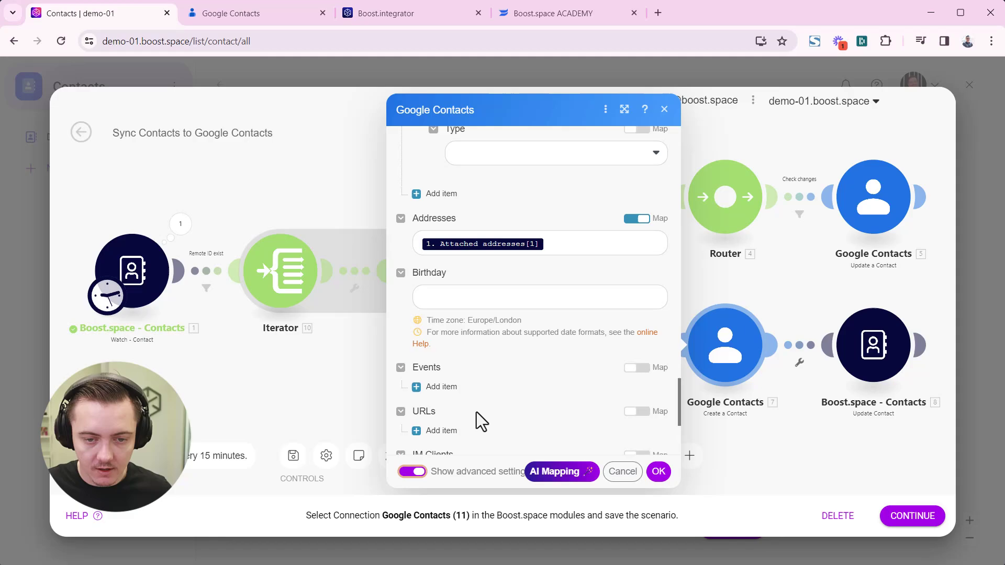
left_click(412, 472)
scroll(482, 395, "up", 3)
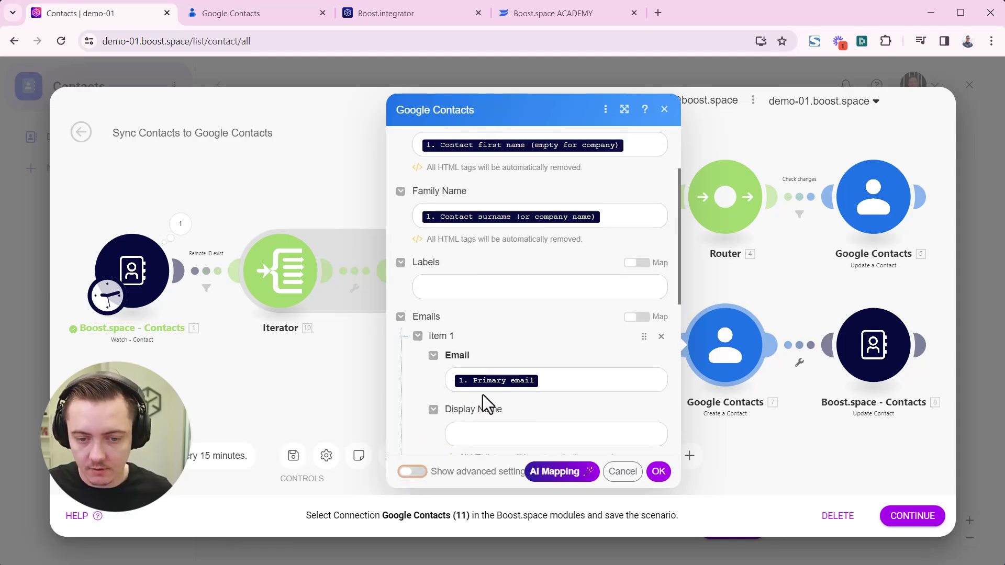
Save the Create a Contact settings and give Get a Contact My Google connection 3.
left_click(658, 471)
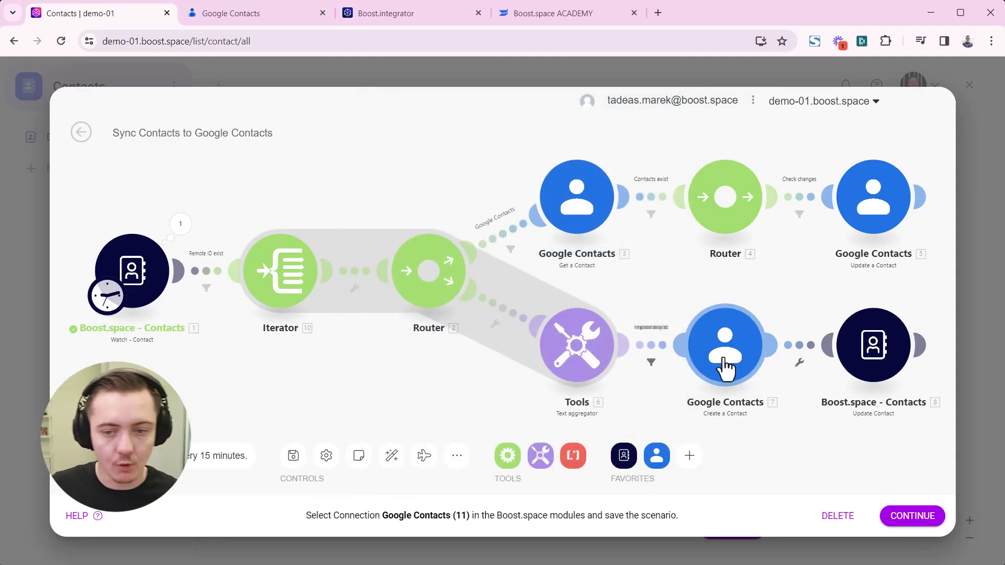
left_click(577, 214)
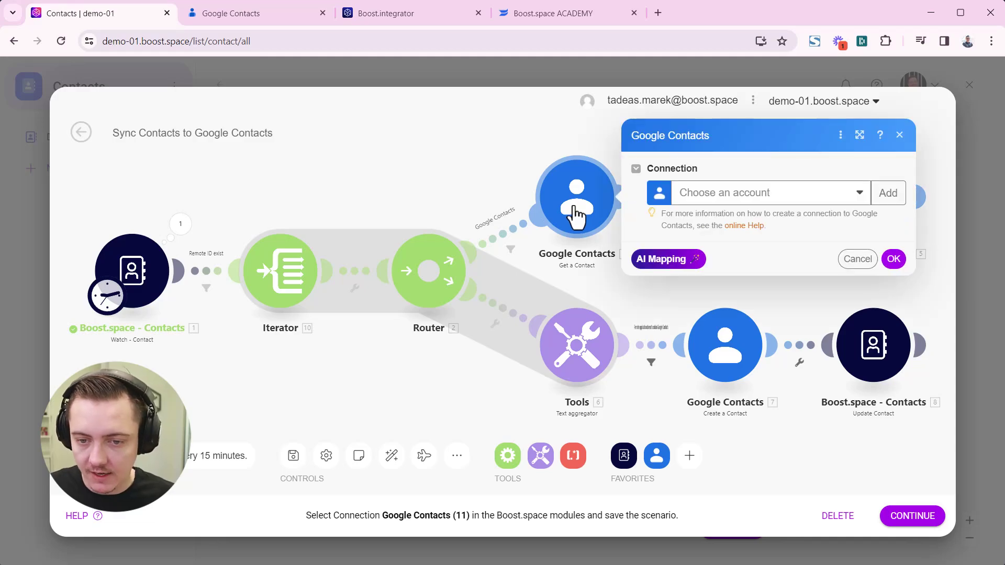
left_click(752, 199)
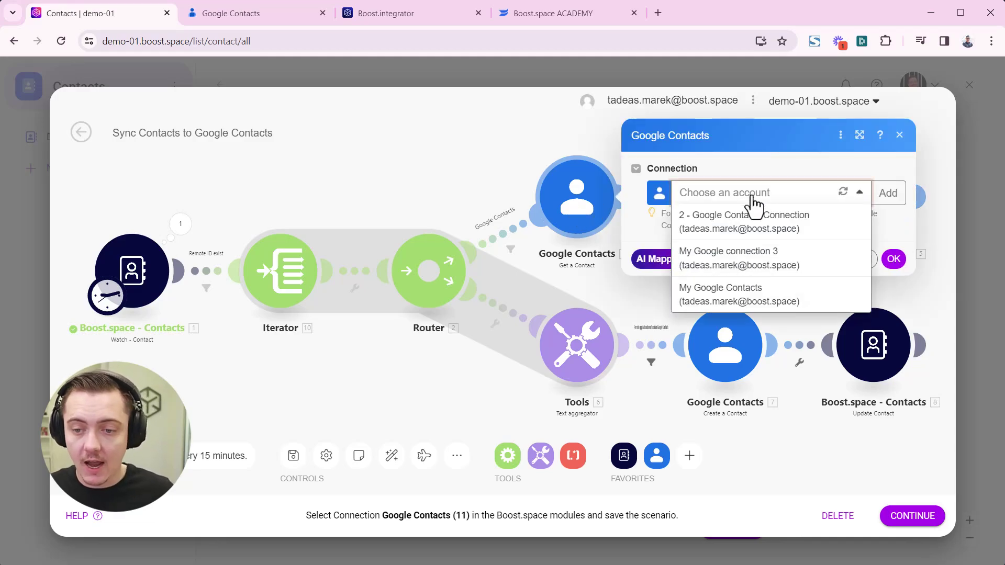
left_click(755, 262)
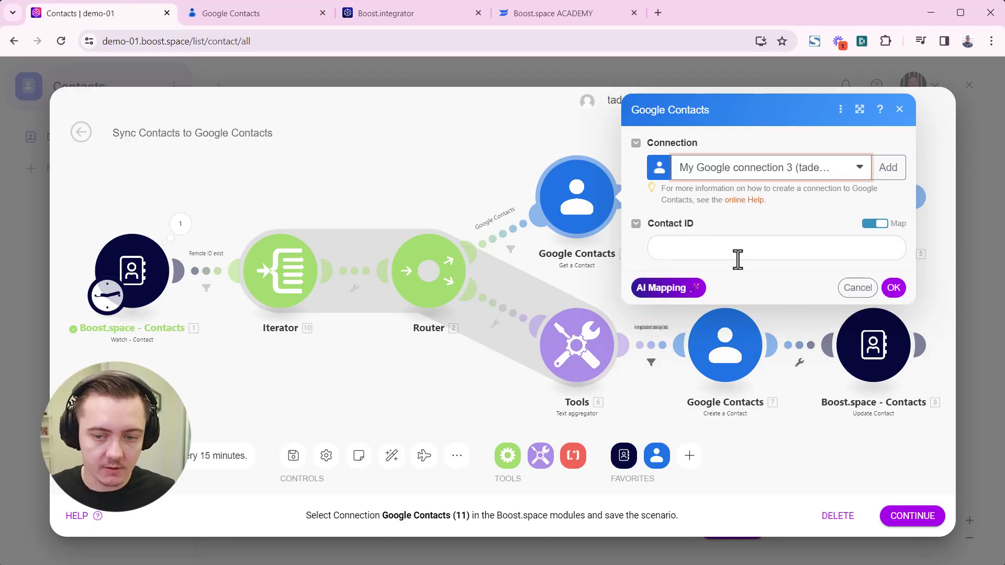
Map the Iterator's 10. Remote ID into Get a Contact's Contact ID and confirm.
left_click(679, 248)
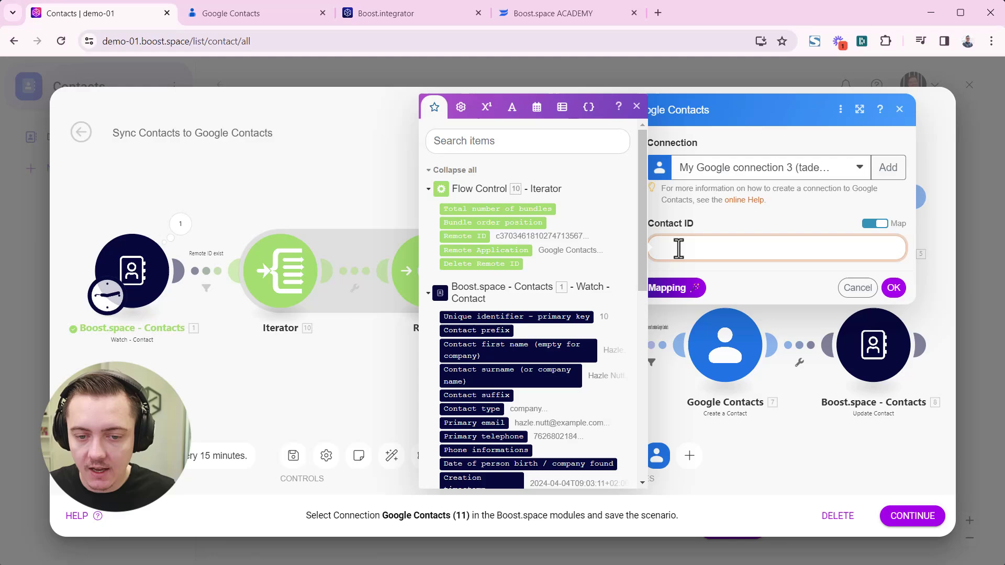
left_click(464, 236)
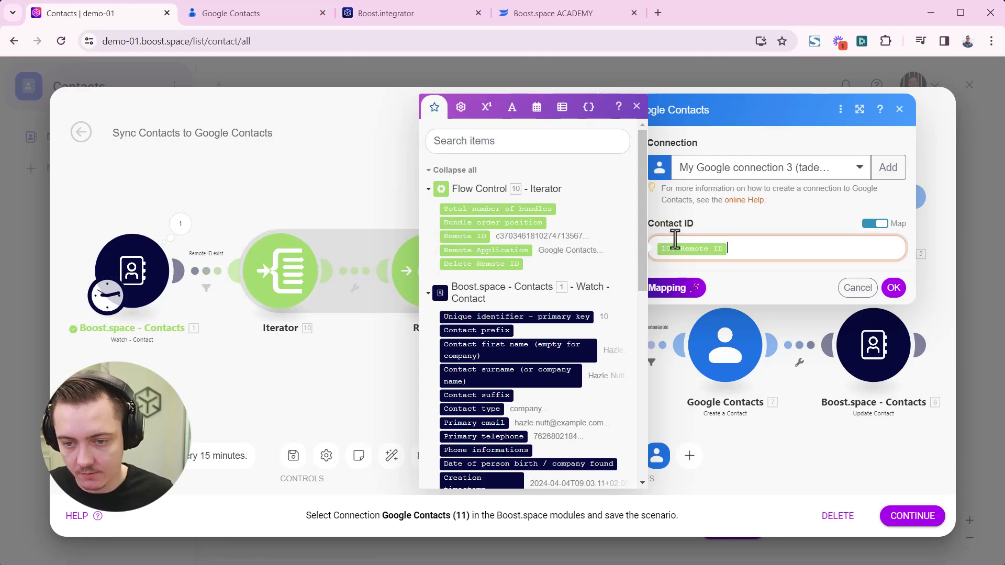
left_click(893, 288)
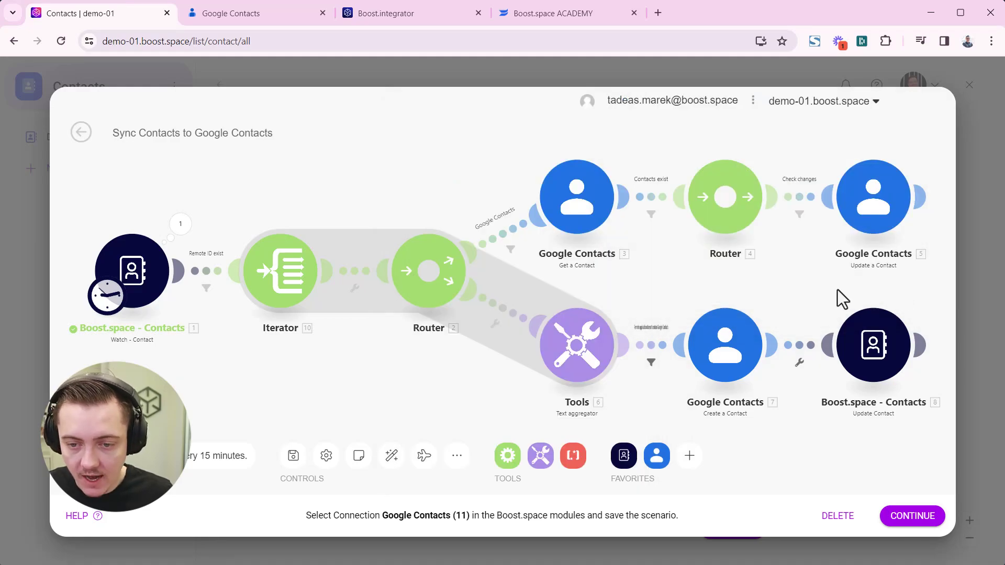
Map Update a Contact's Contact ID from the Get a Contact result.
left_click(879, 204)
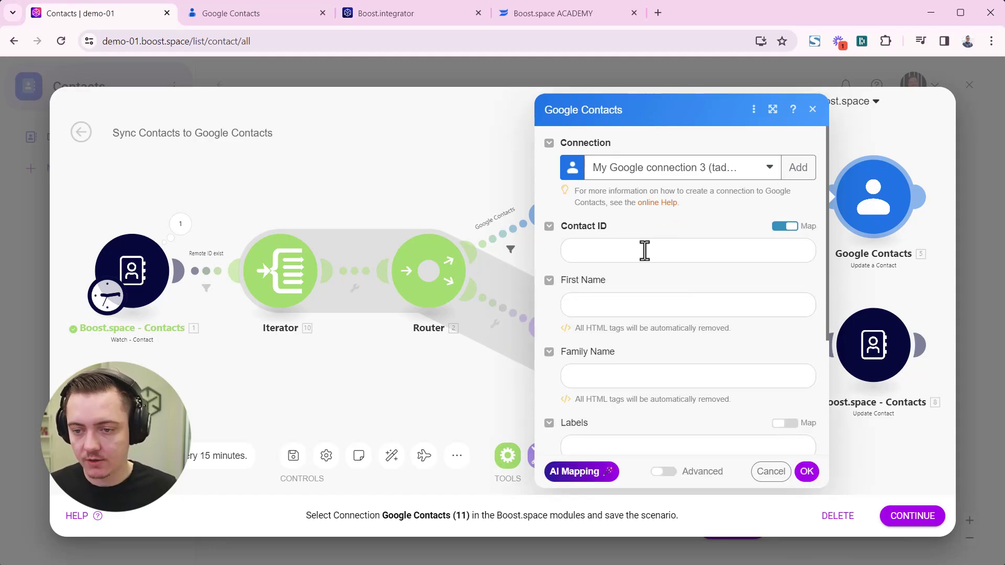
left_click(614, 250)
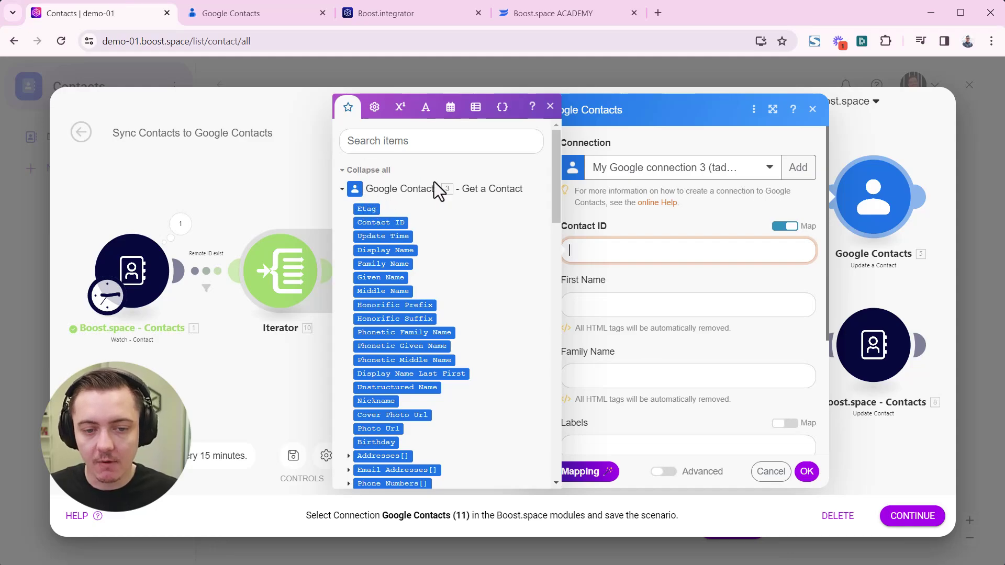
left_click(383, 223)
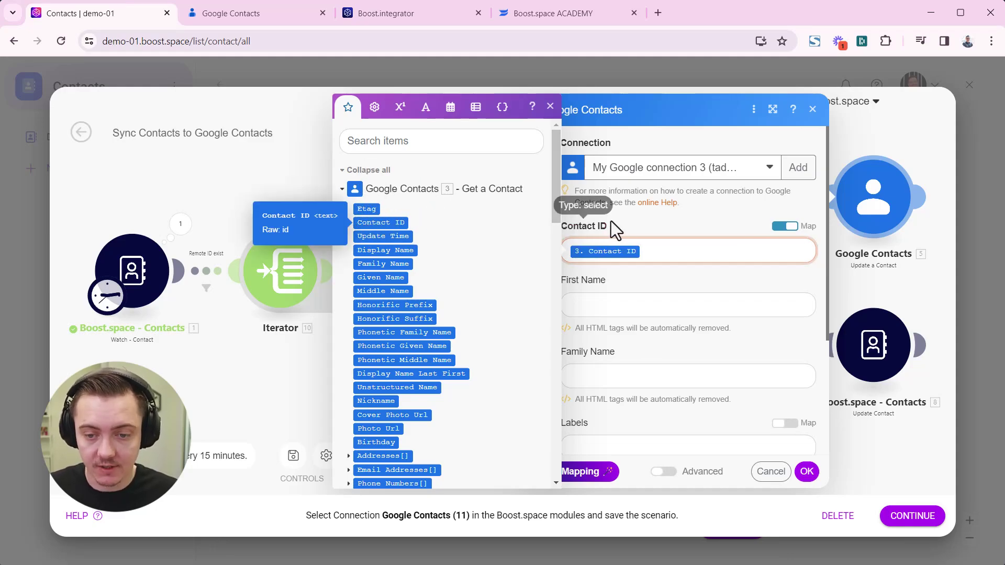
left_click(623, 227)
scroll(630, 303, "down", 3)
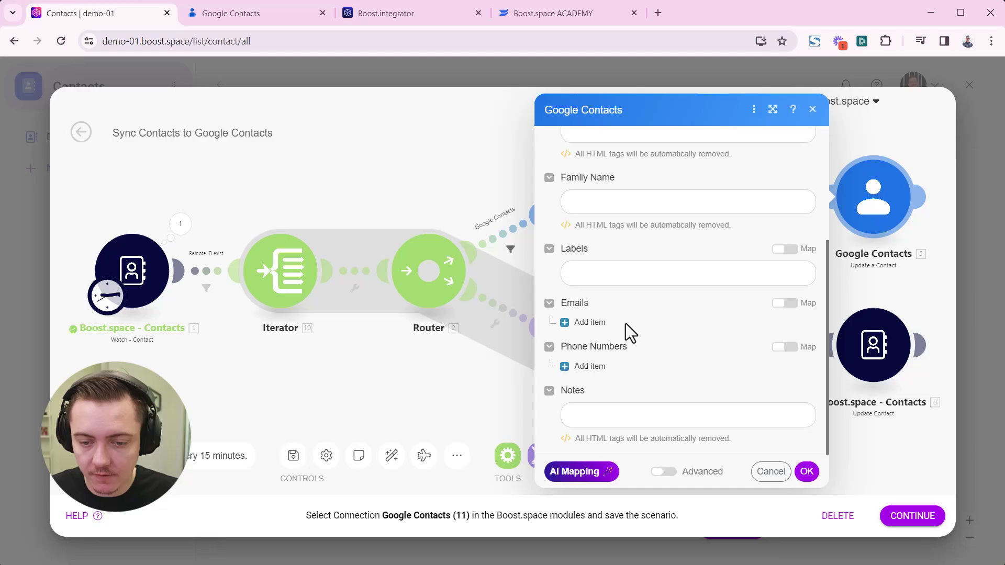
scroll(601, 269, "up", 3)
Fill First Name and Family Name with the Boost.space contact's first name and surname.
left_click(603, 271)
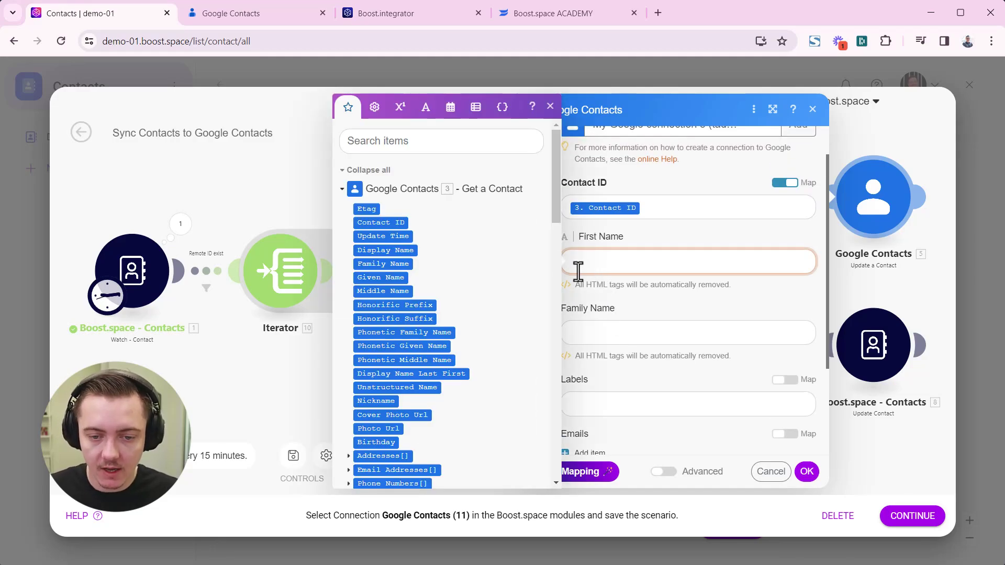
left_click(349, 194)
scroll(416, 314, "down", 3)
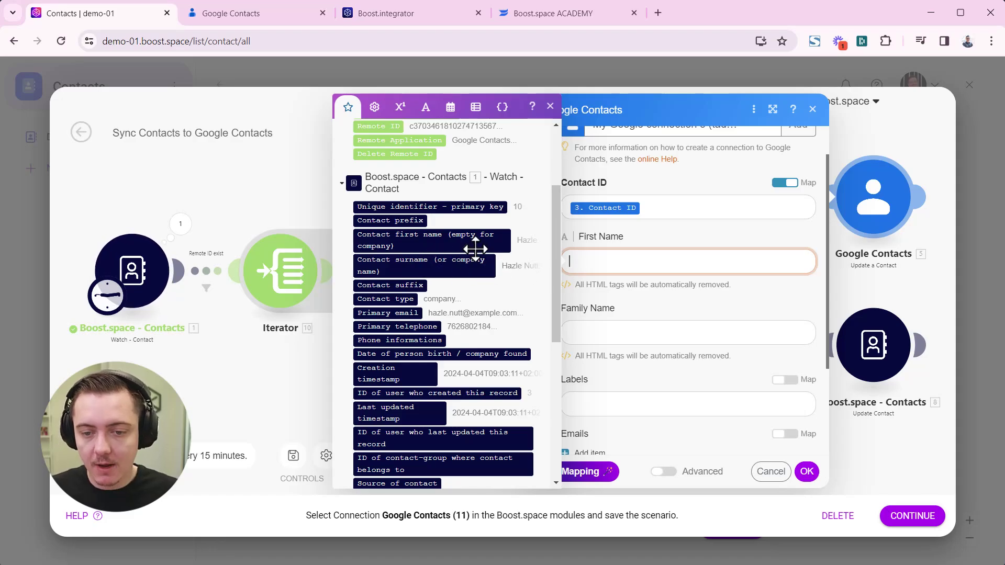
left_click_drag(444, 246, 576, 265)
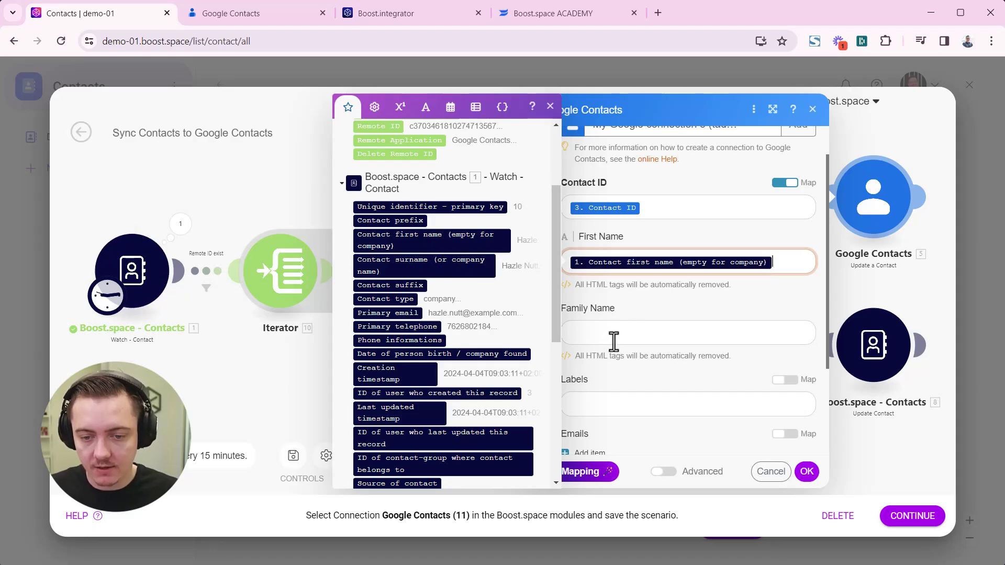
scroll(400, 288, "up", 3)
scroll(439, 238, "down", 3)
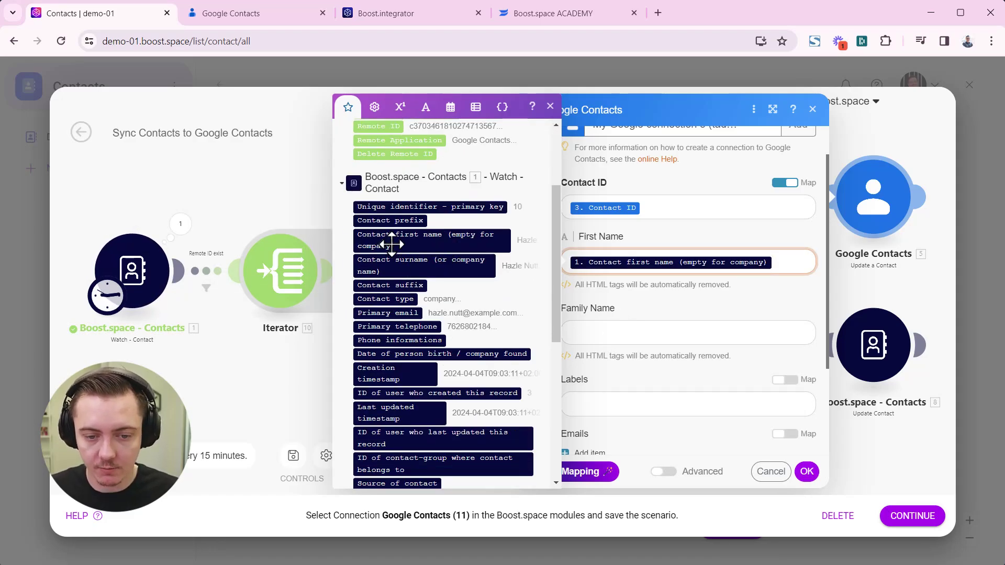
left_click(583, 335)
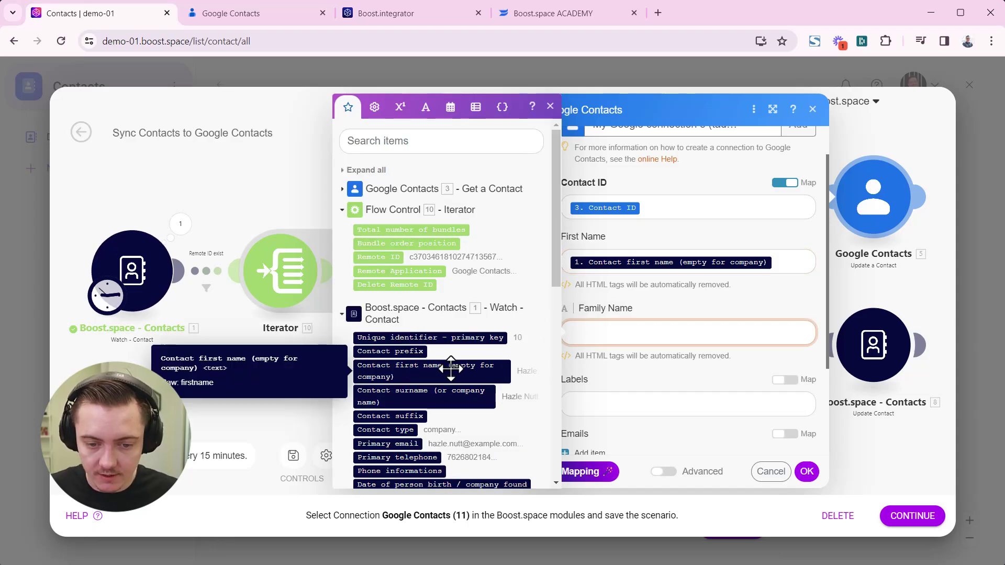
left_click_drag(419, 396, 597, 334)
scroll(628, 293, "down", 3)
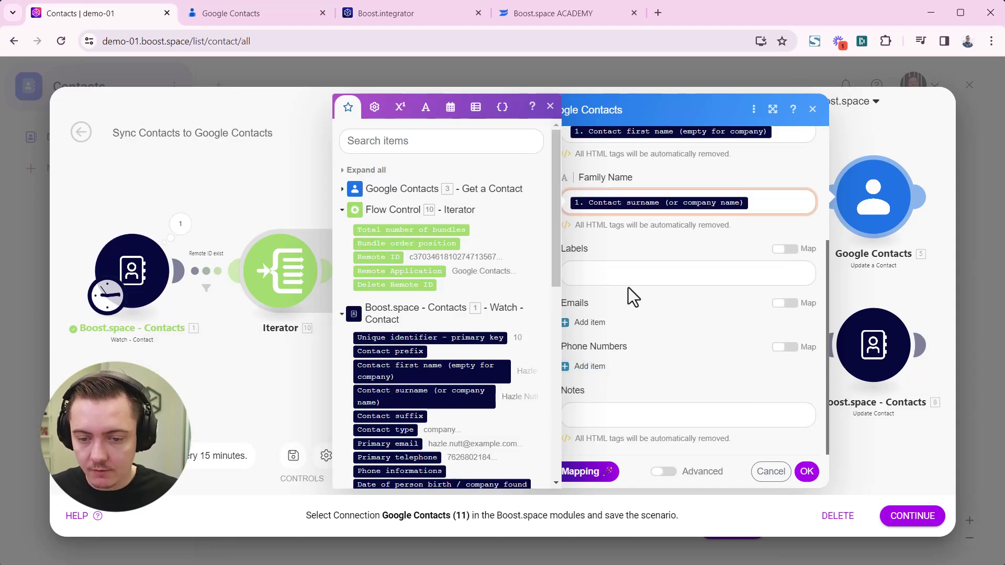
Add one Emails item mapped to the Primary email, discarding the extra second entry.
left_click(590, 321)
left_click(621, 366)
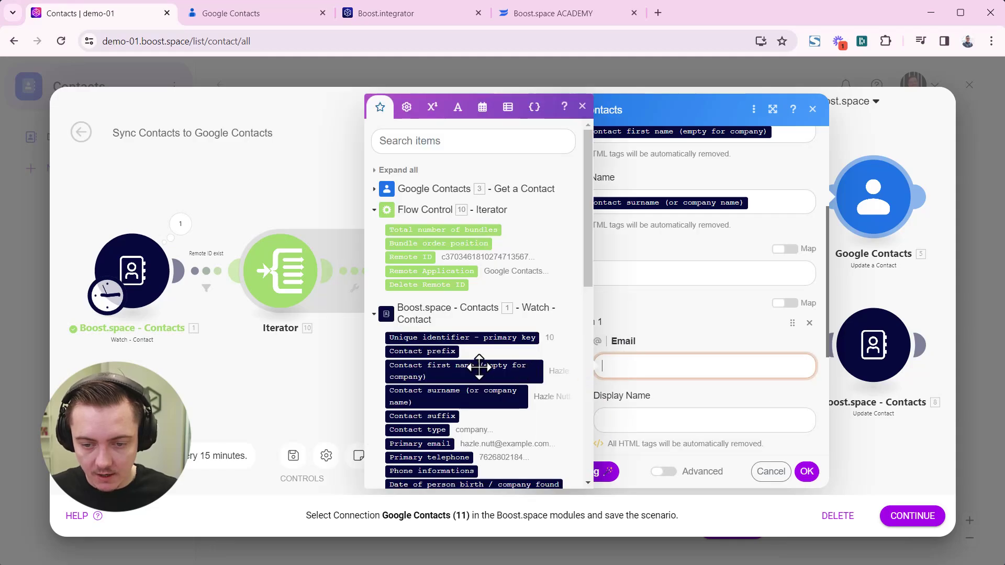
scroll(522, 373, "down", 3)
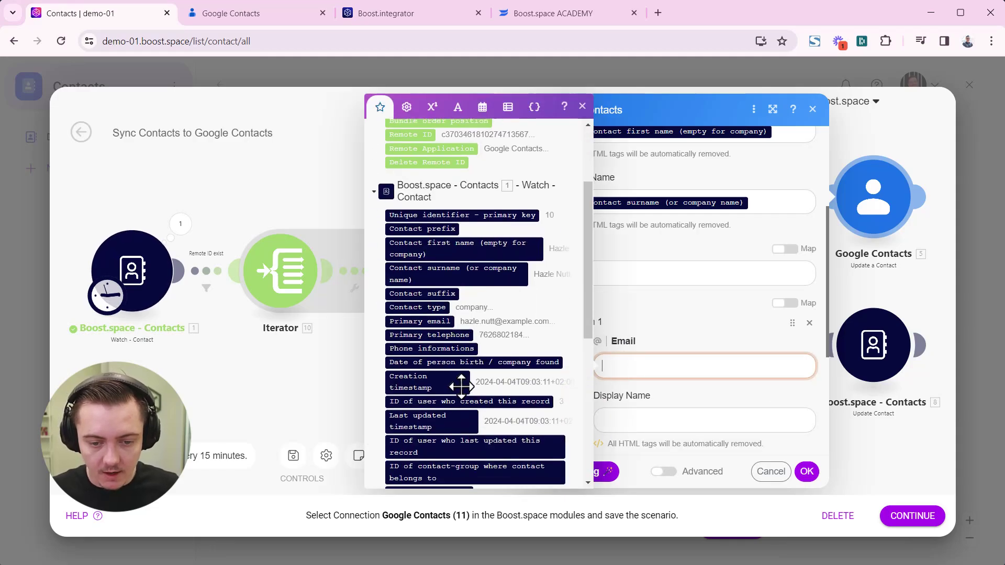
left_click(439, 315)
left_click(688, 327)
scroll(640, 346, "down", 5)
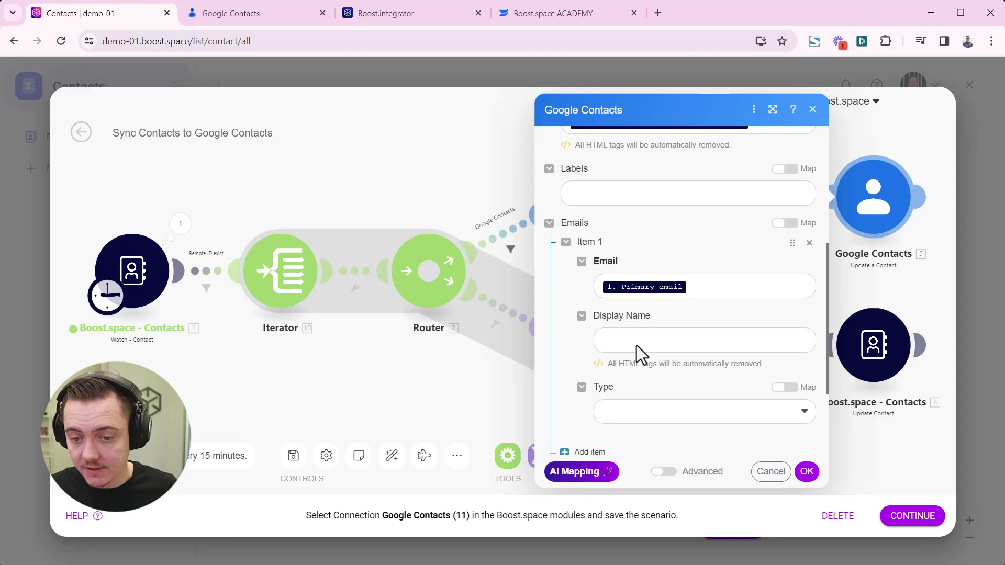
left_click(590, 336)
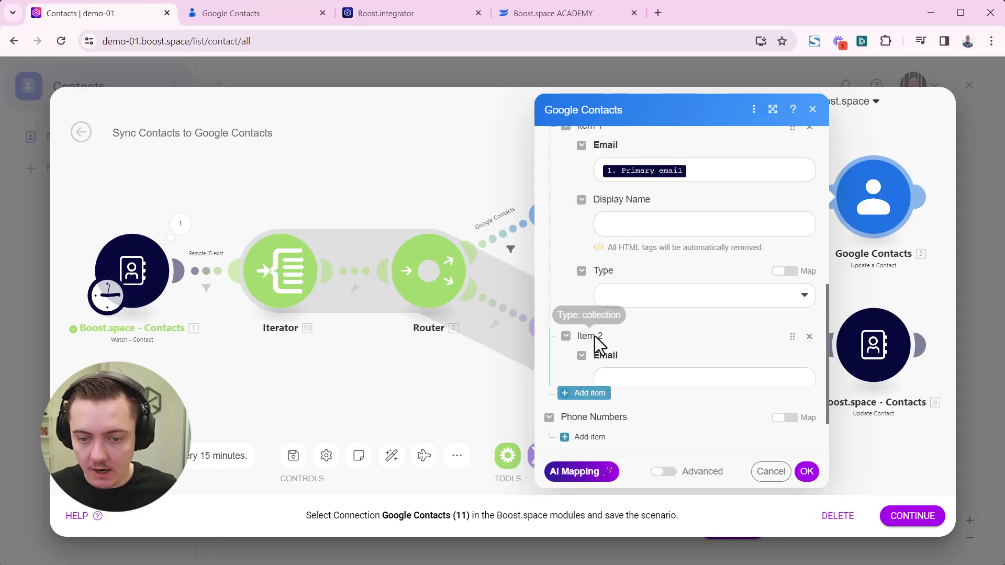
left_click(626, 381)
left_click(809, 337)
left_click(809, 337)
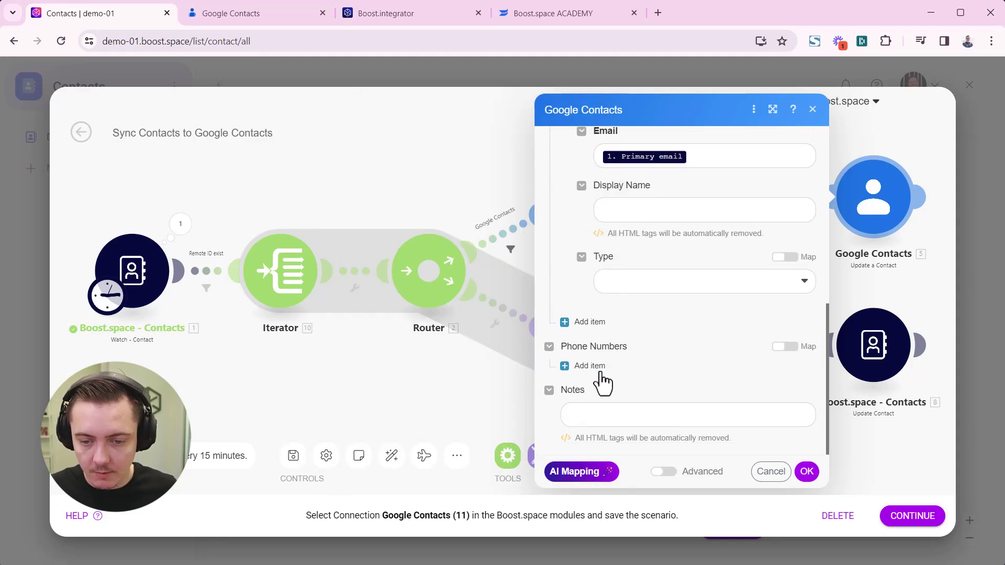
Add a Phone Numbers item mapped to Primary telephone and save the Update a Contact settings.
left_click(598, 371)
left_click(595, 404)
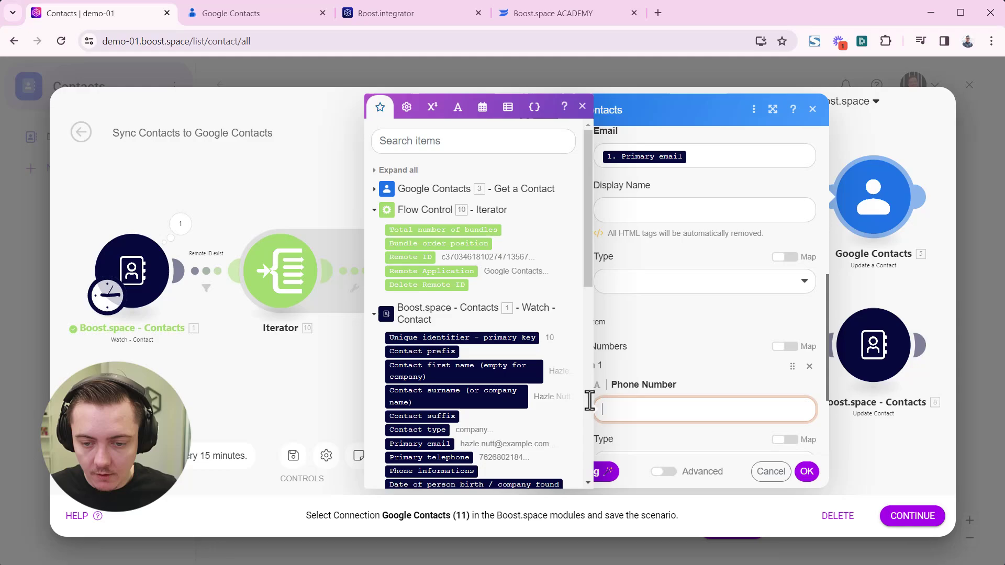
left_click(448, 150)
type("phone")
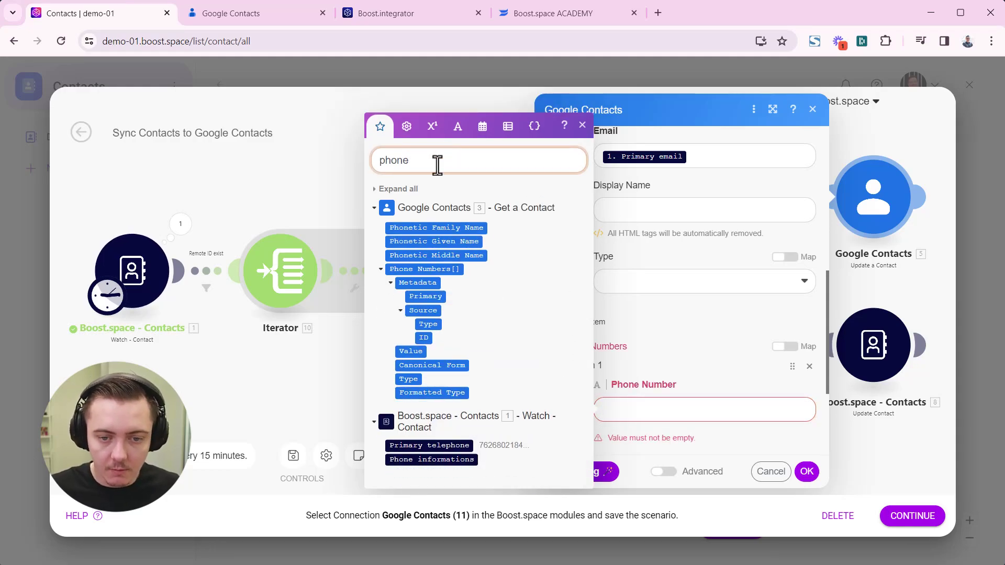
left_click_drag(438, 448, 646, 426)
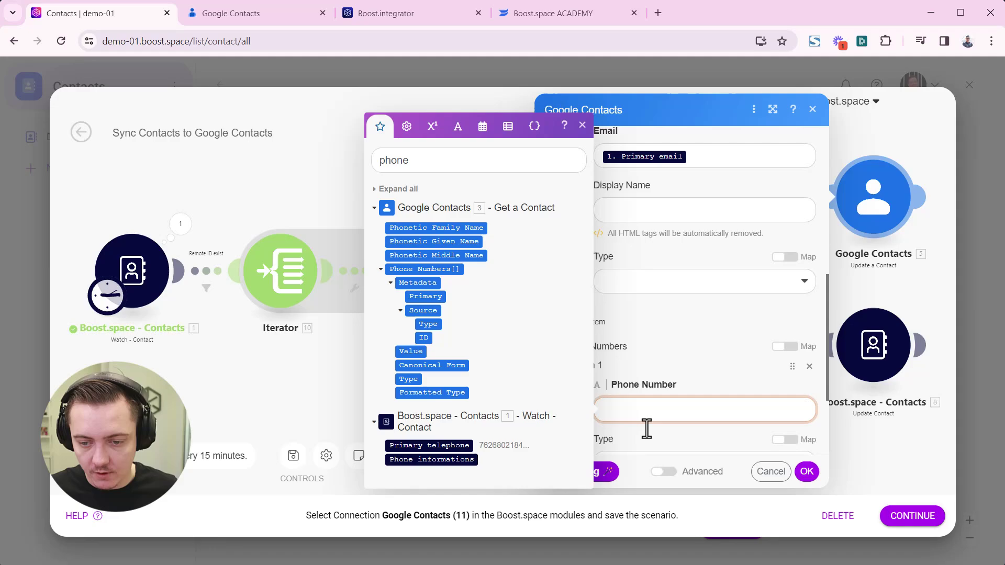
left_click(427, 445)
left_click(728, 375)
scroll(729, 385, "up", 10)
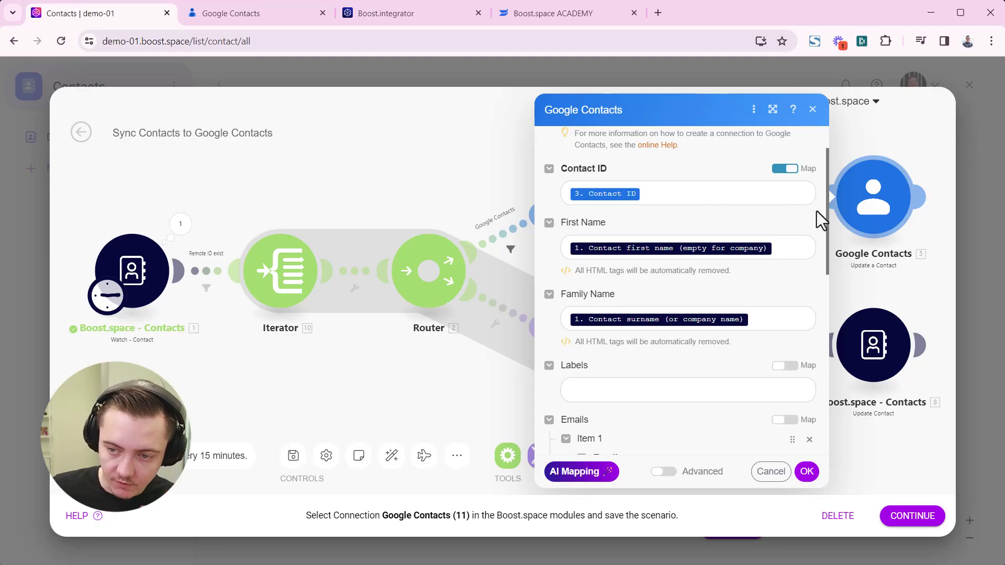
scroll(655, 296, "up", 2)
scroll(610, 298, "down", 10)
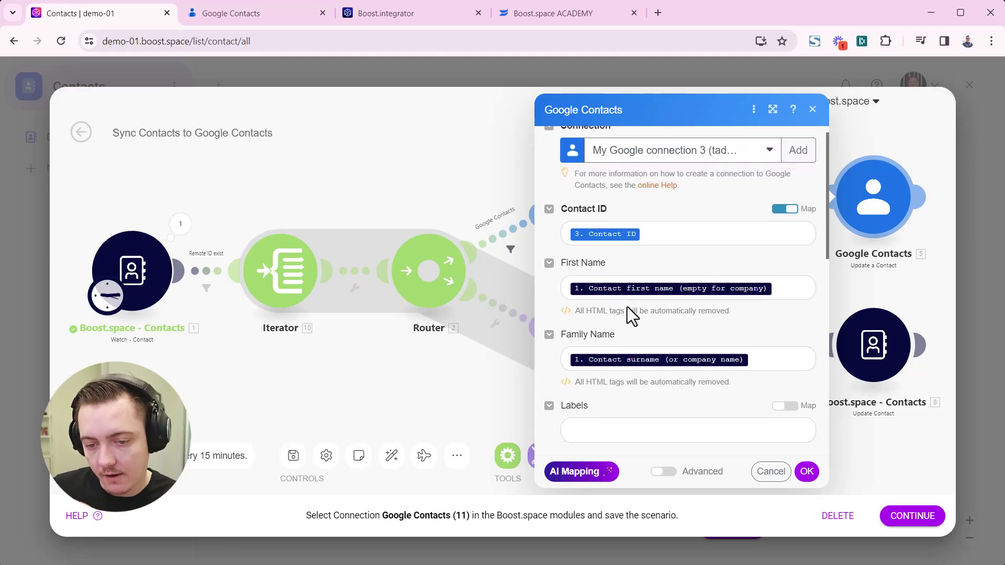
scroll(660, 335, "down", 1)
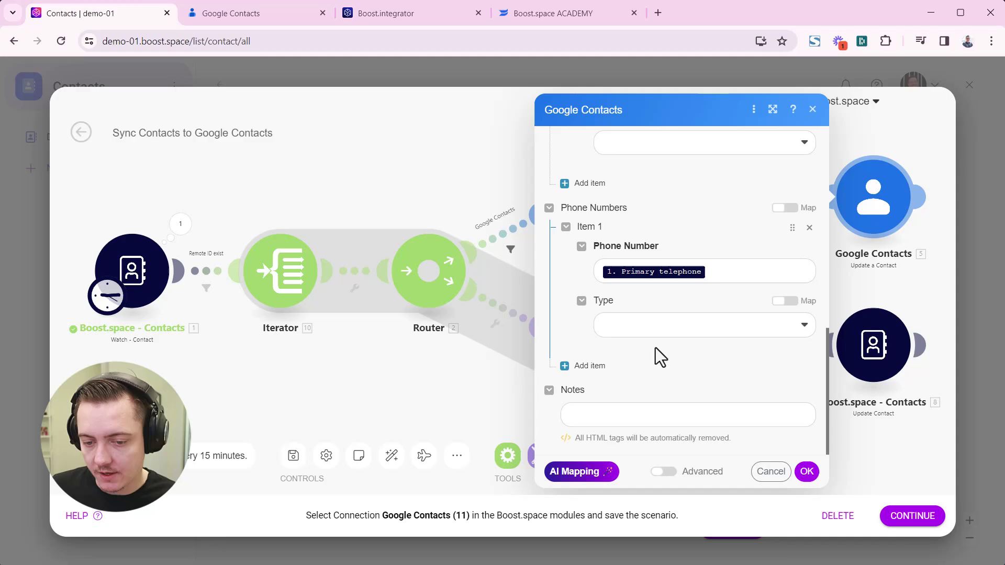
left_click(806, 472)
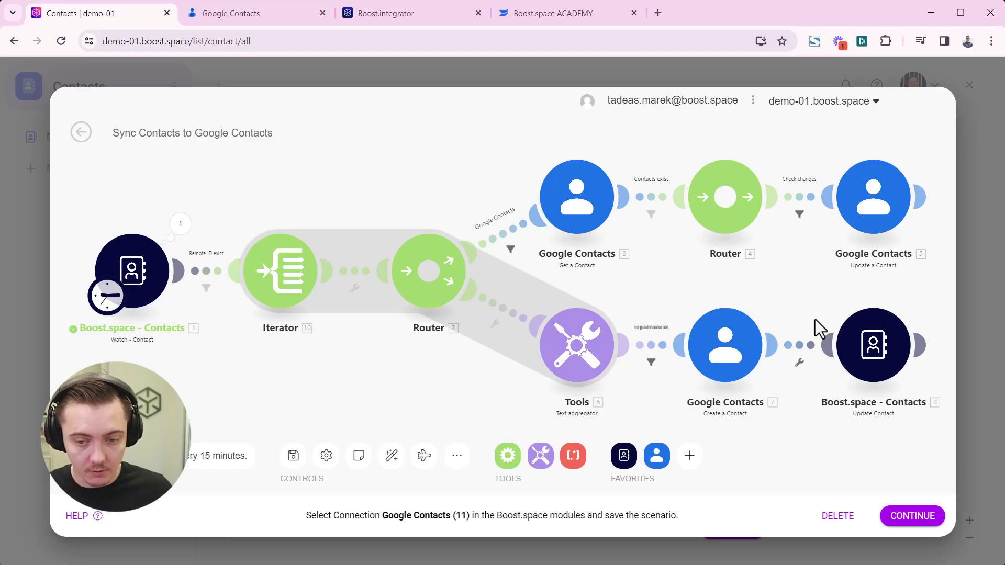
left_click(512, 254)
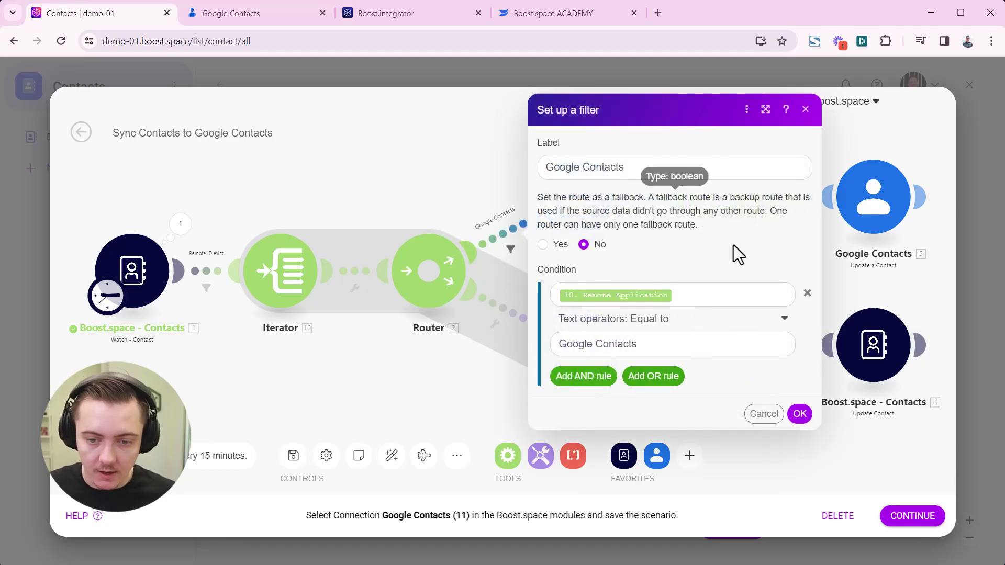
left_click(830, 297)
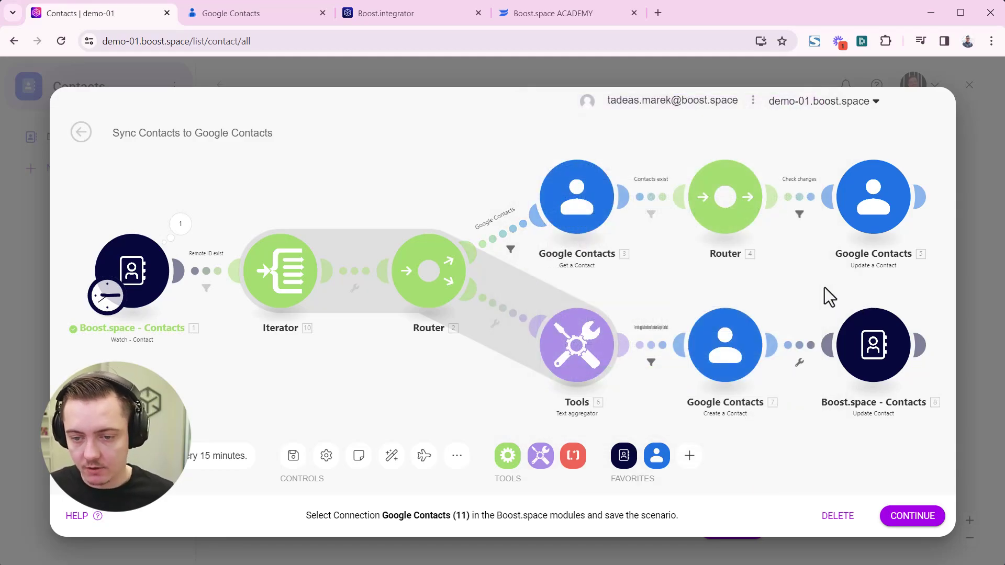
Start the Check changes condition as Get a Contact's Family Name with the Not equal to operator.
left_click(799, 216)
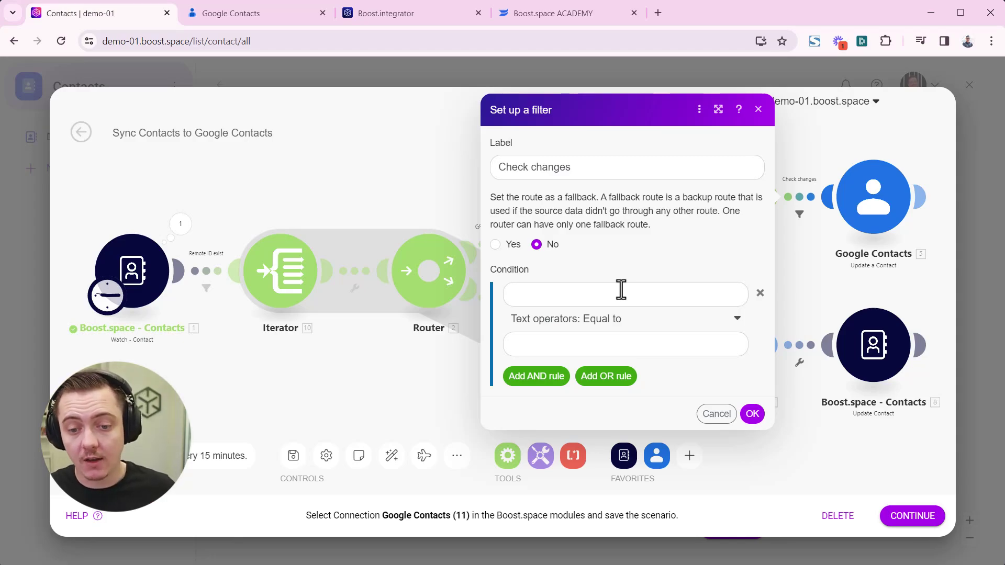
left_click(586, 295)
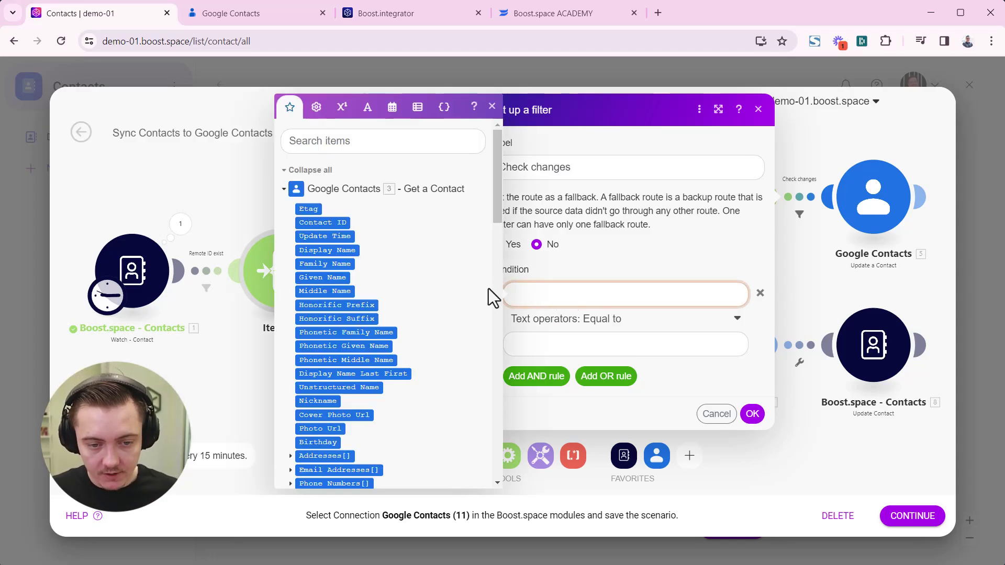
left_click(325, 264)
left_click(597, 321)
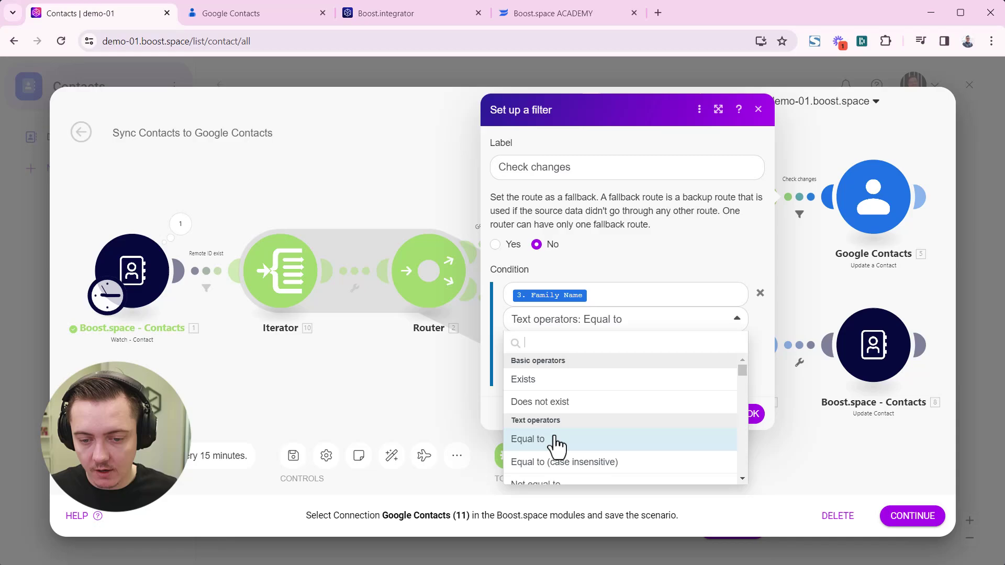
scroll(565, 440, "down", 1)
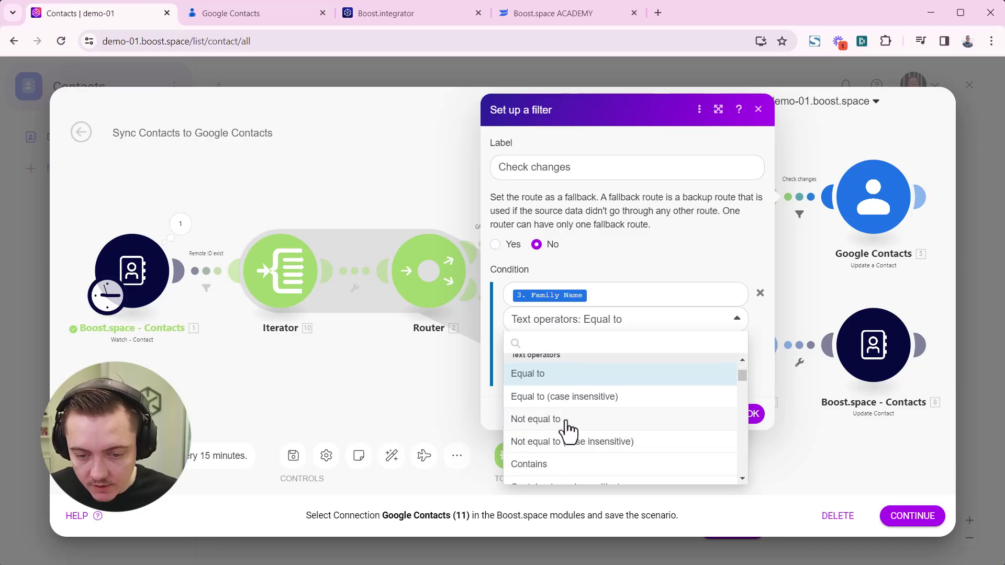
left_click(547, 422)
Compare it against Contact surname (or company name) and add an OR rule.
left_click(558, 346)
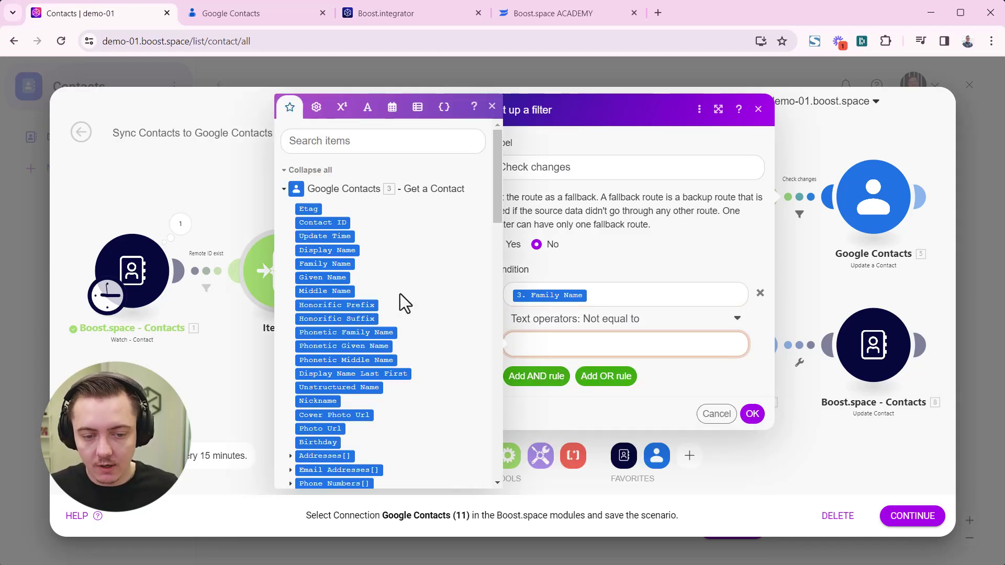
left_click(284, 189)
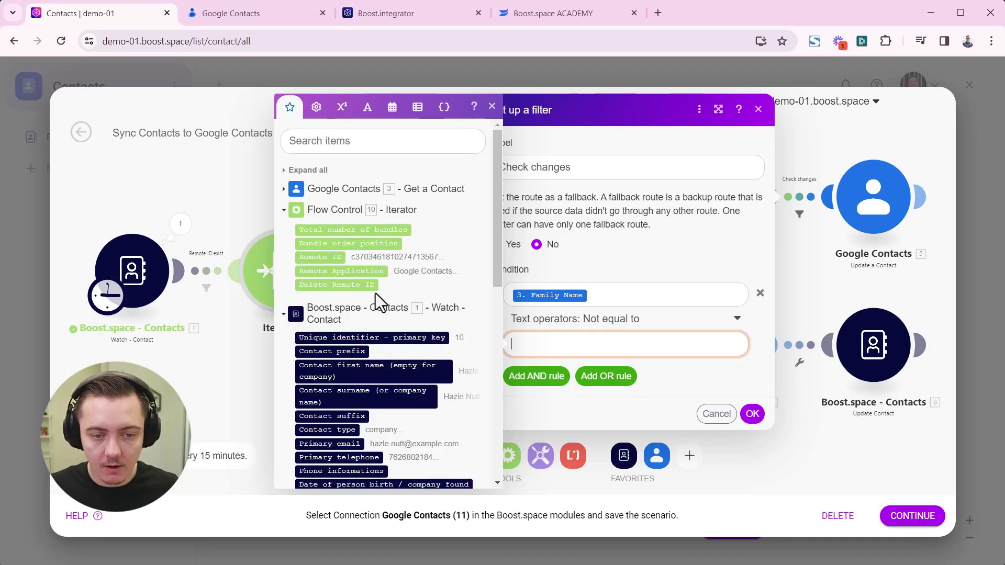
left_click(358, 395)
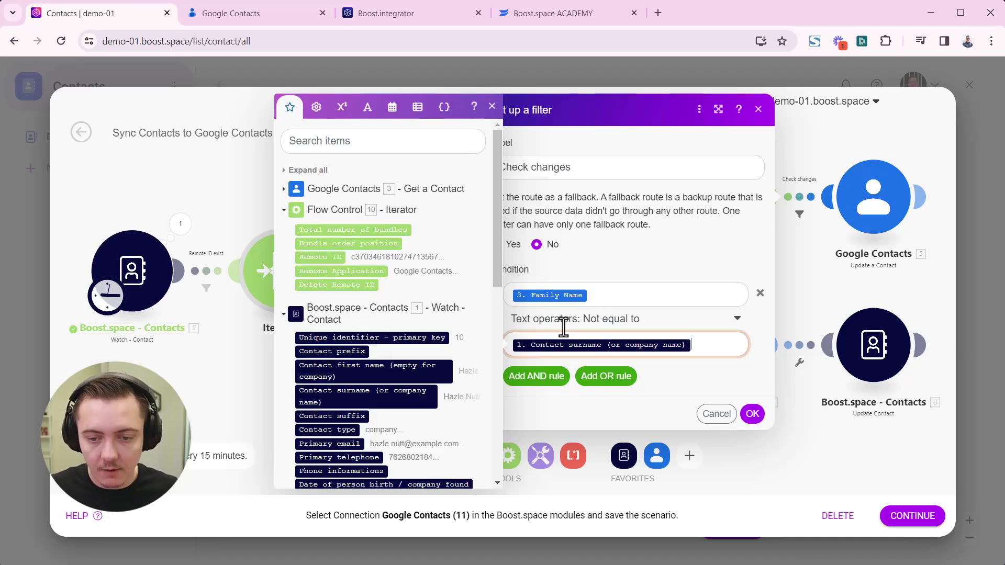
left_click(628, 269)
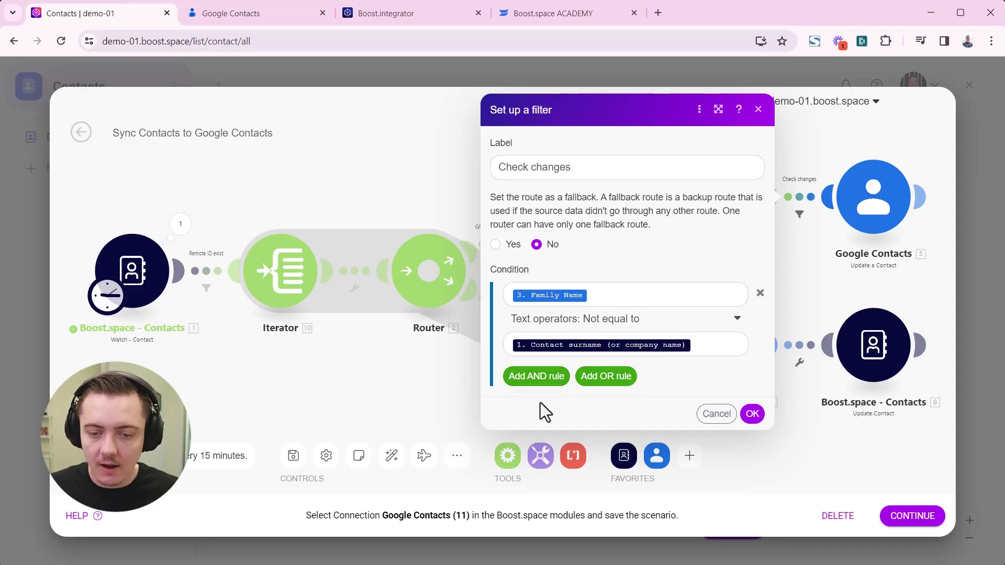
left_click(536, 376)
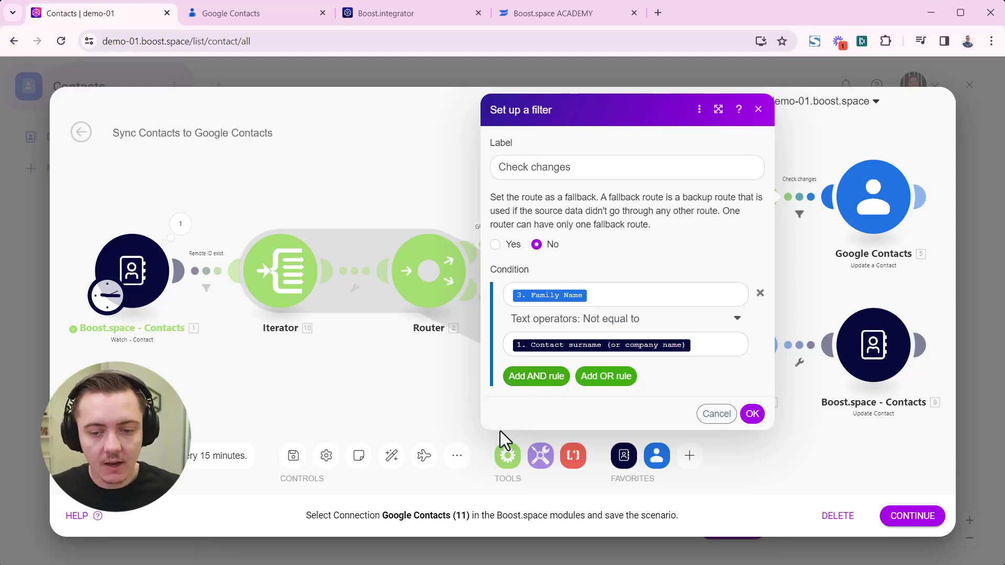
Set the OR rule to test Given Name with the Not equal to operator.
left_click(605, 381)
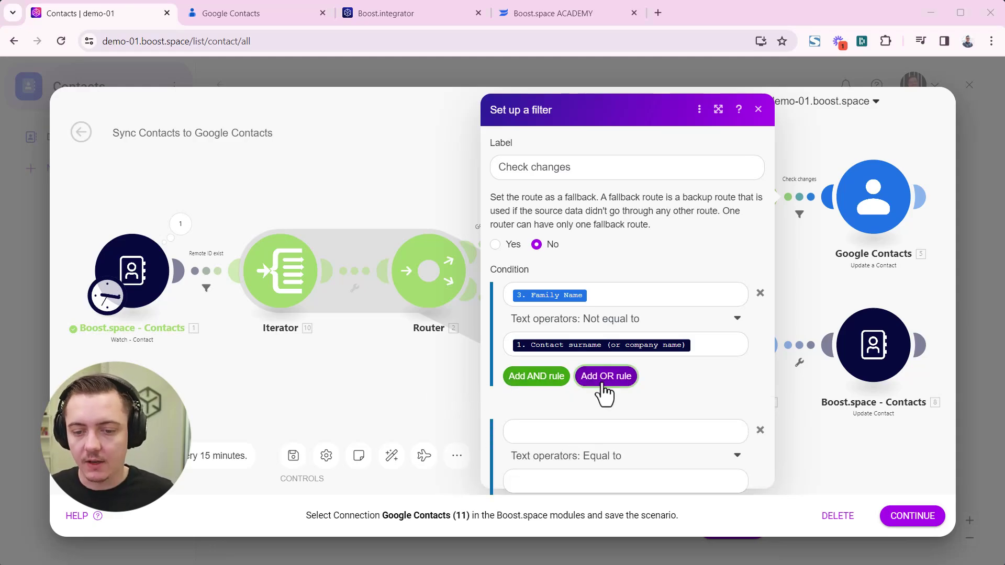
left_click(578, 425)
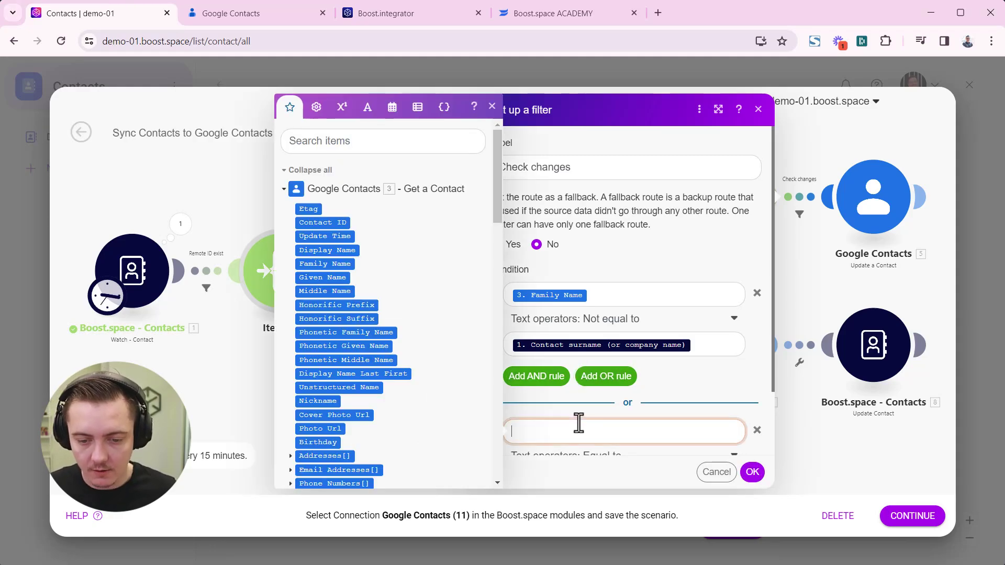
left_click(326, 278)
scroll(620, 407, "down", 2)
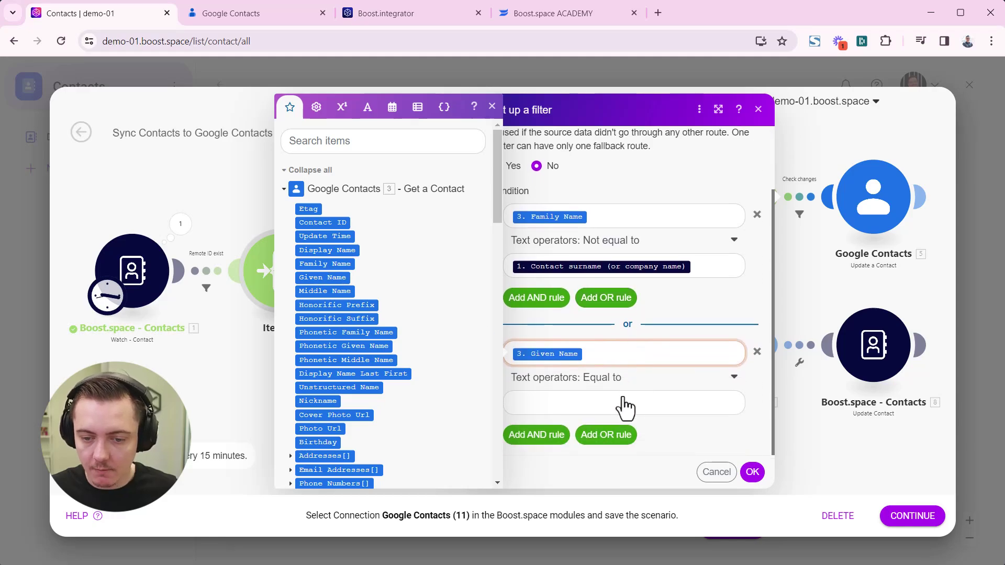
left_click(602, 378)
type("not")
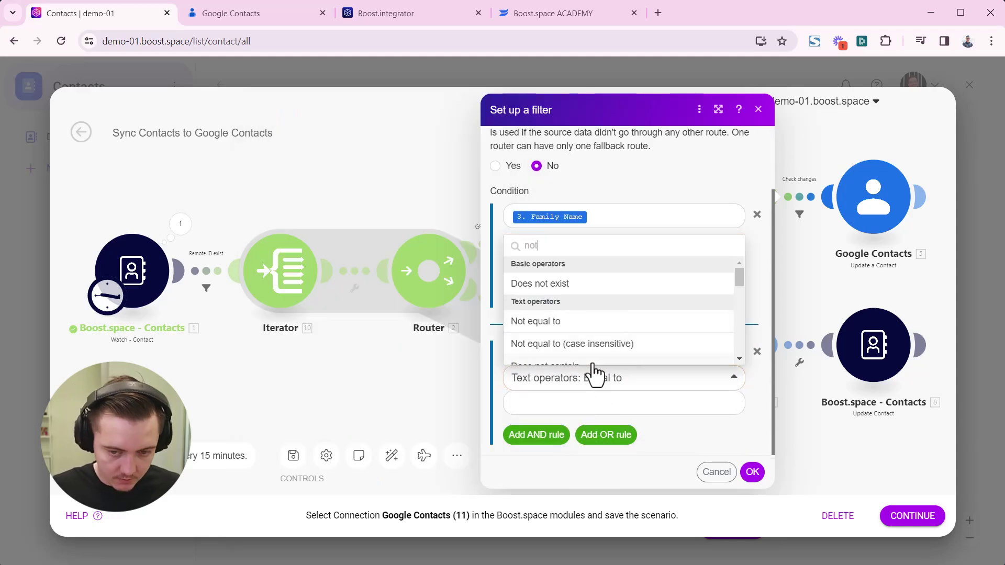
left_click(544, 325)
Compare it against Contact first name (empty for company) and confirm the filter.
left_click(553, 407)
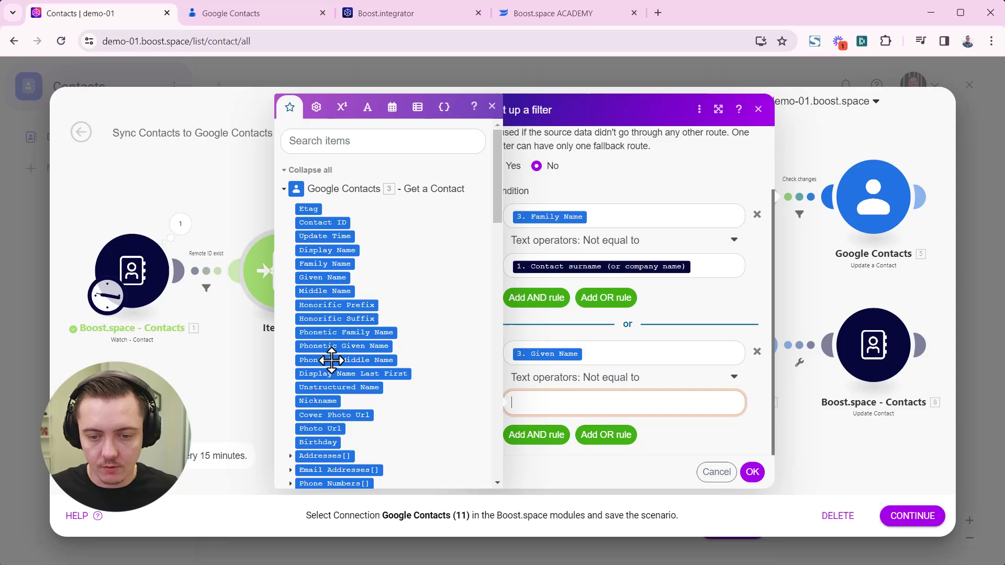
left_click(283, 188)
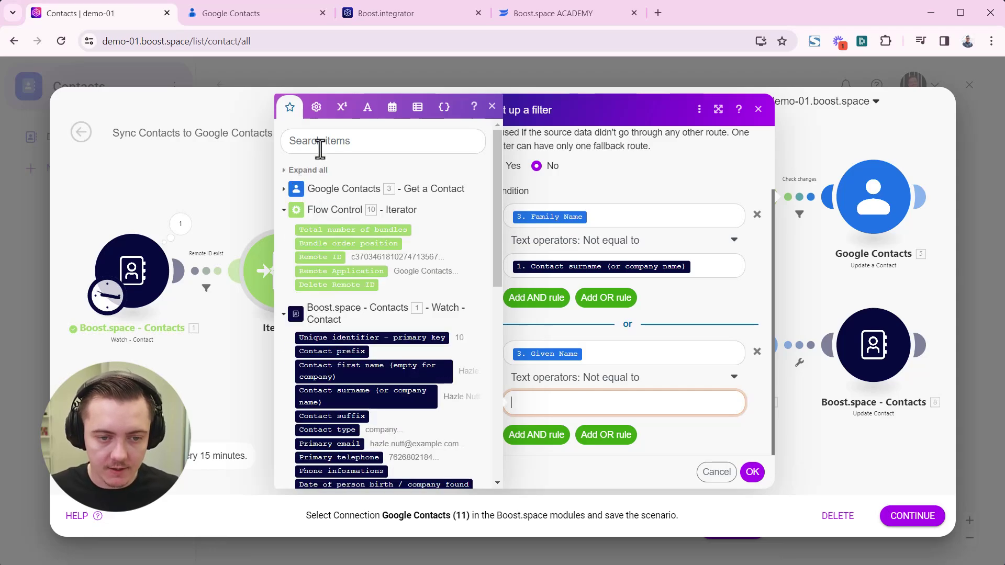
scroll(338, 420, "down", 3)
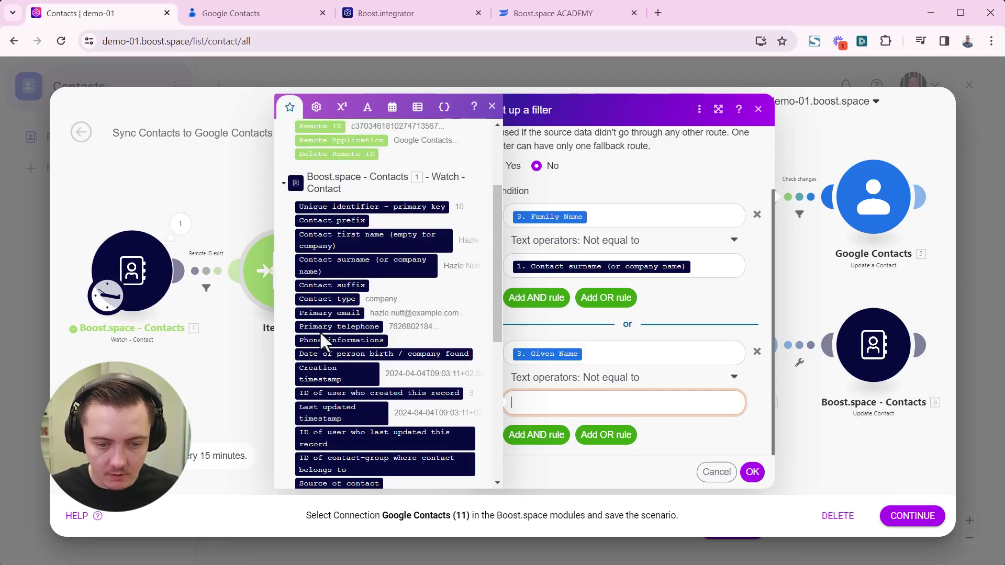
left_click(335, 247)
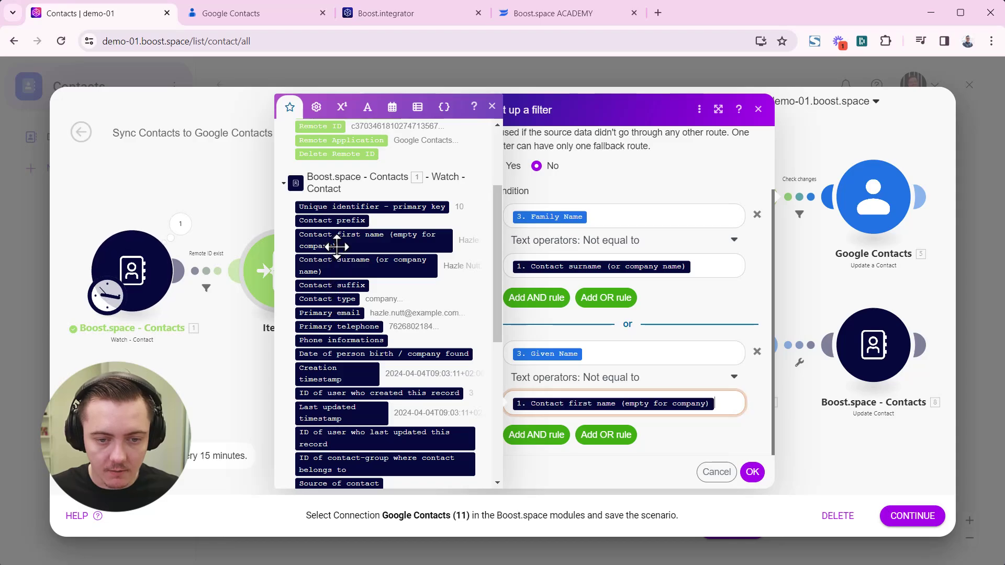
left_click(746, 433)
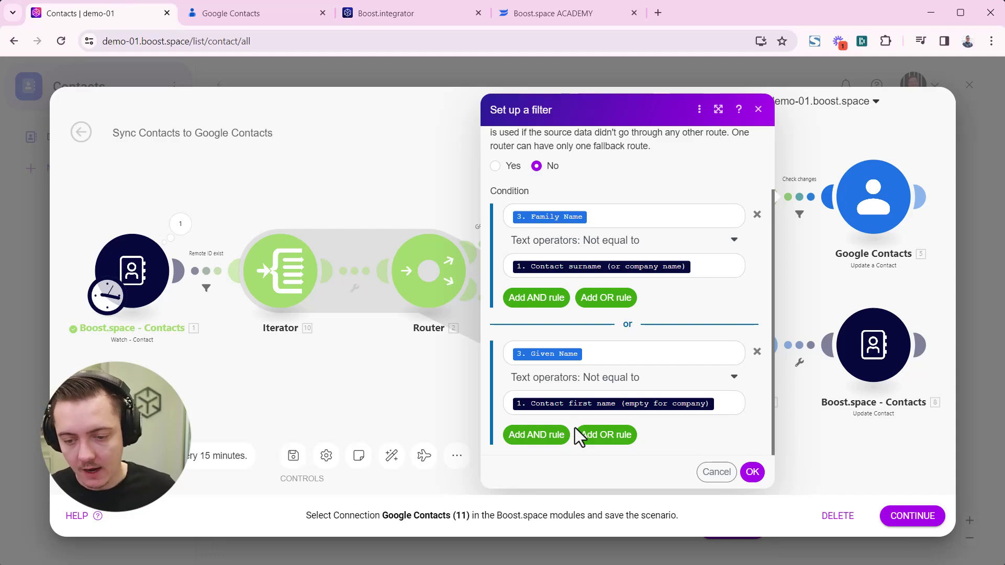
left_click(752, 472)
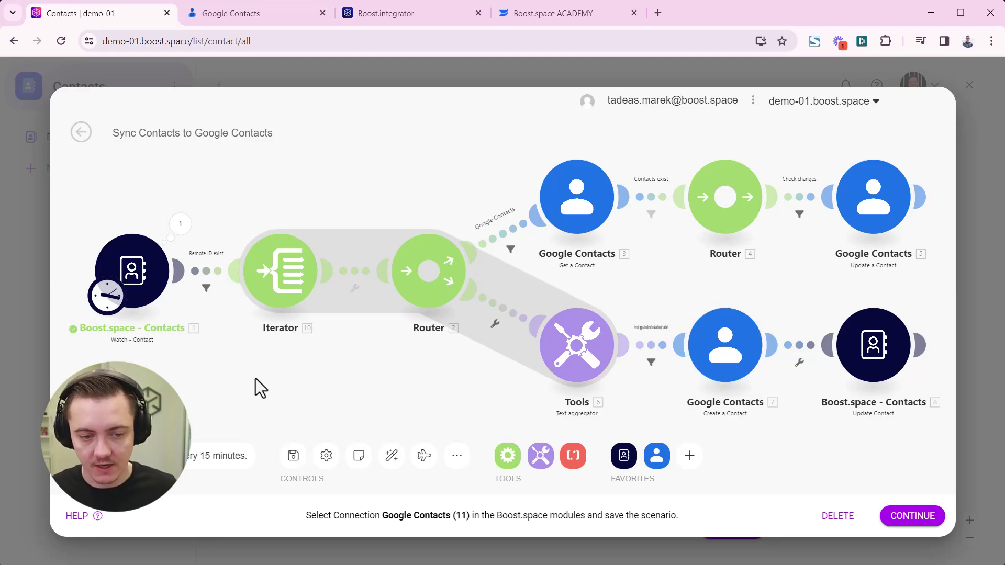
Set the Boost.space - Contacts trigger's starting point to All records.
right_click(146, 278)
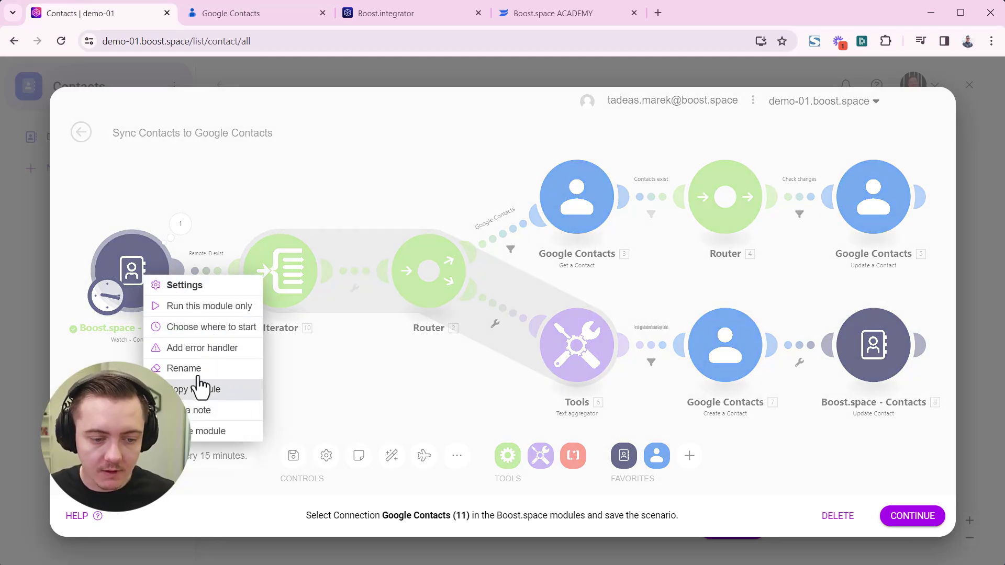
left_click(215, 329)
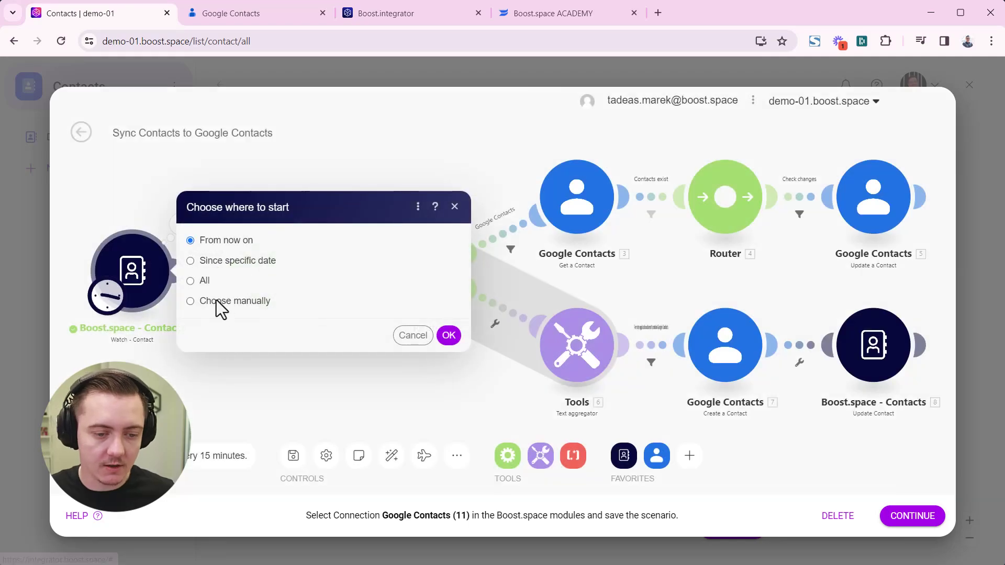
left_click(191, 282)
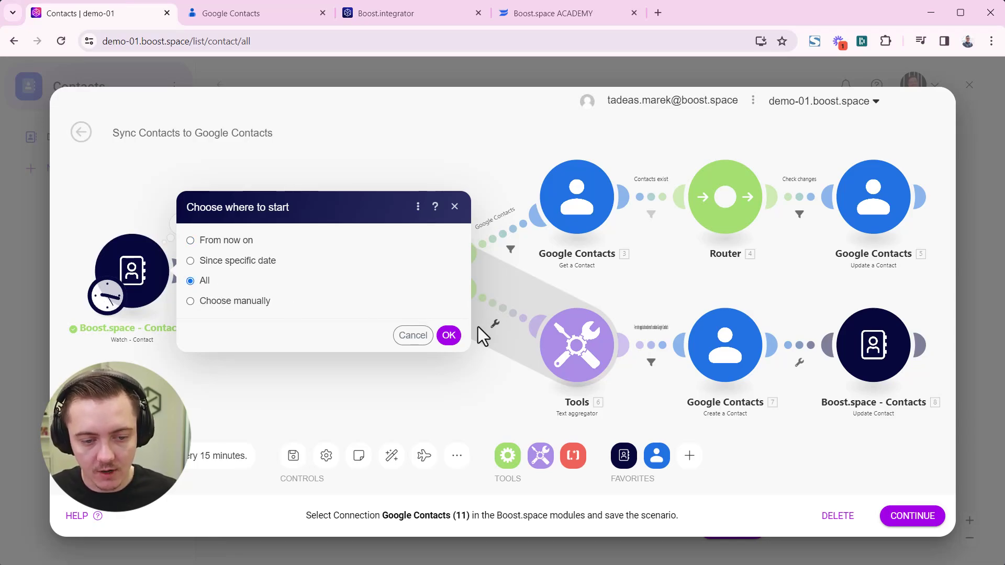
left_click(449, 337)
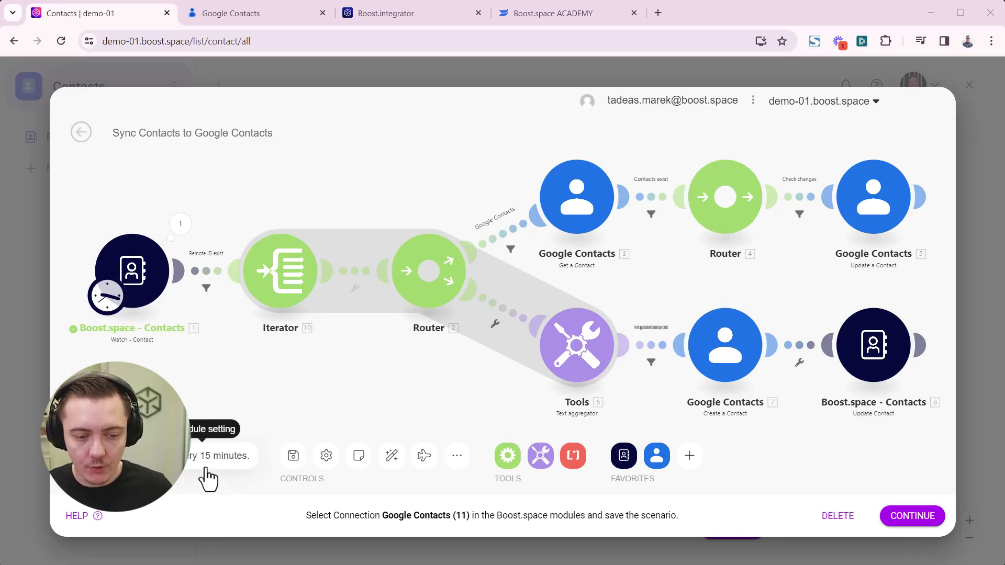
Save the scenario, run it once, close the log, and end the guided tour.
left_click(287, 465)
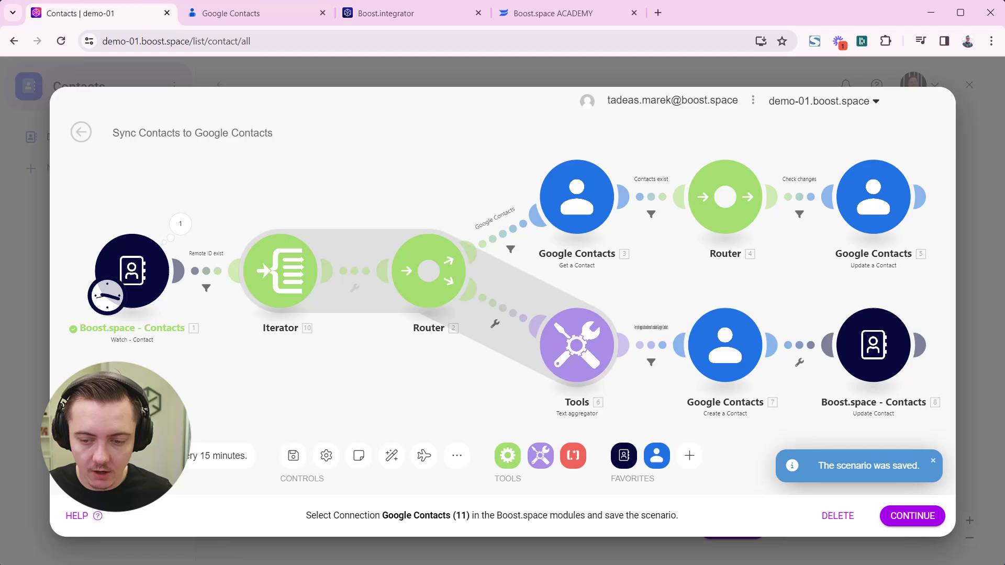
left_click(91, 418)
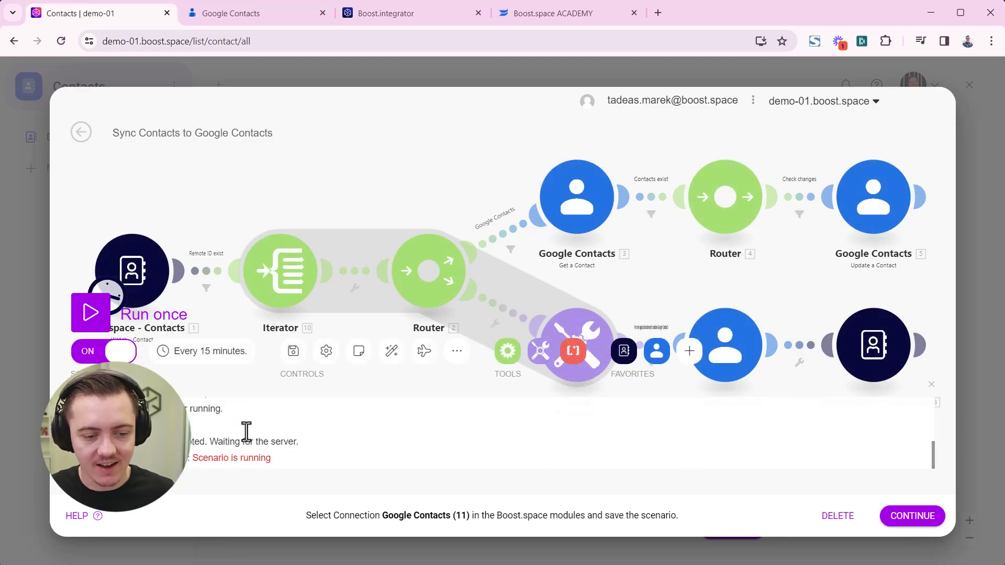
left_click(931, 385)
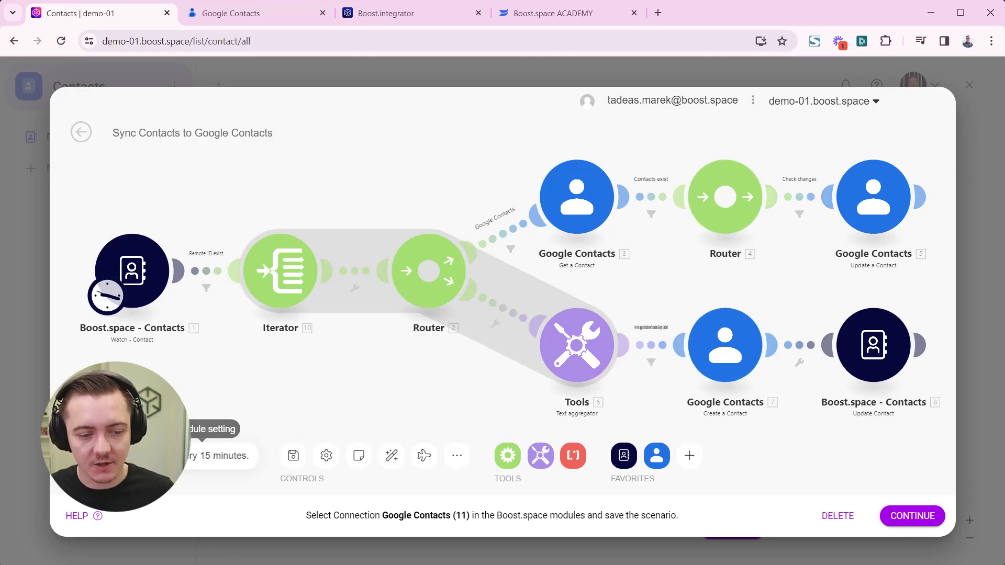
left_click(912, 517)
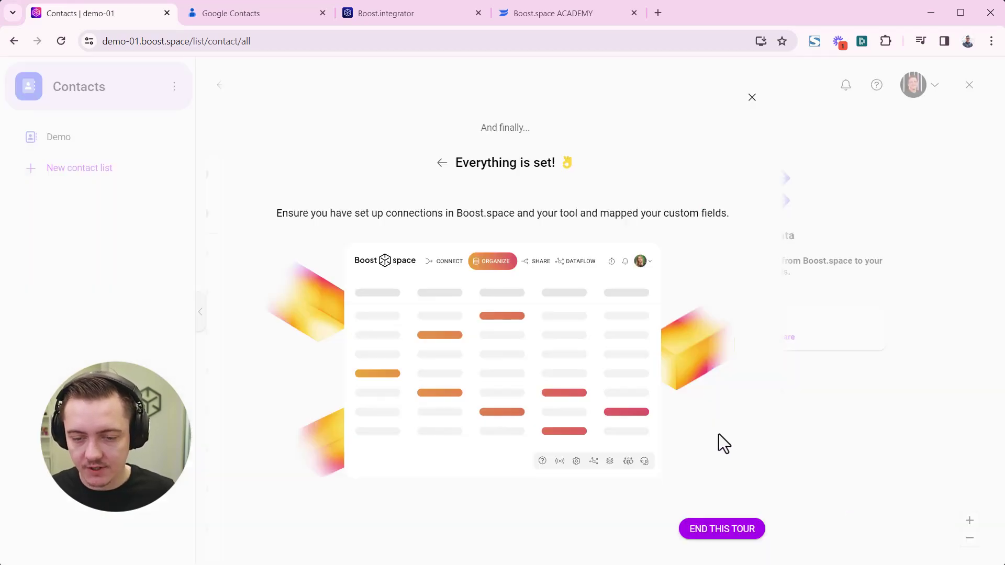
left_click(732, 526)
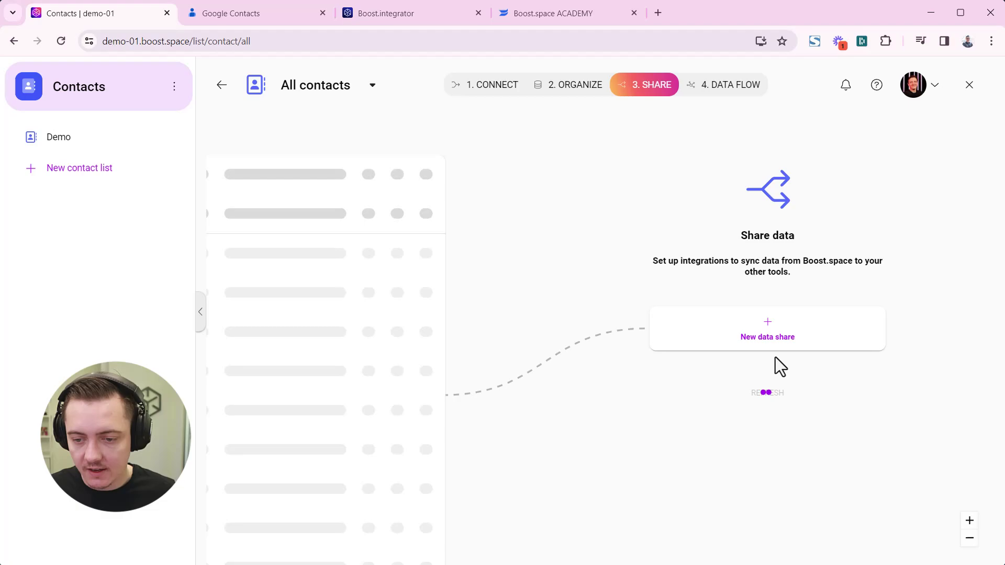
Review the Google Contacts list showing the 12 synced contacts.
left_click(254, 14)
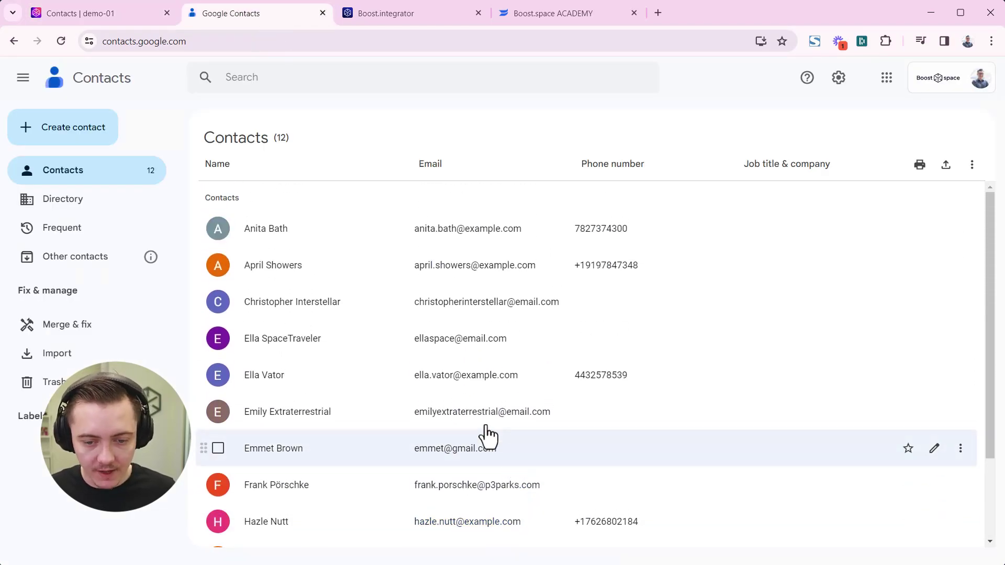
scroll(488, 434, "down", 1)
scroll(502, 400, "up", 1)
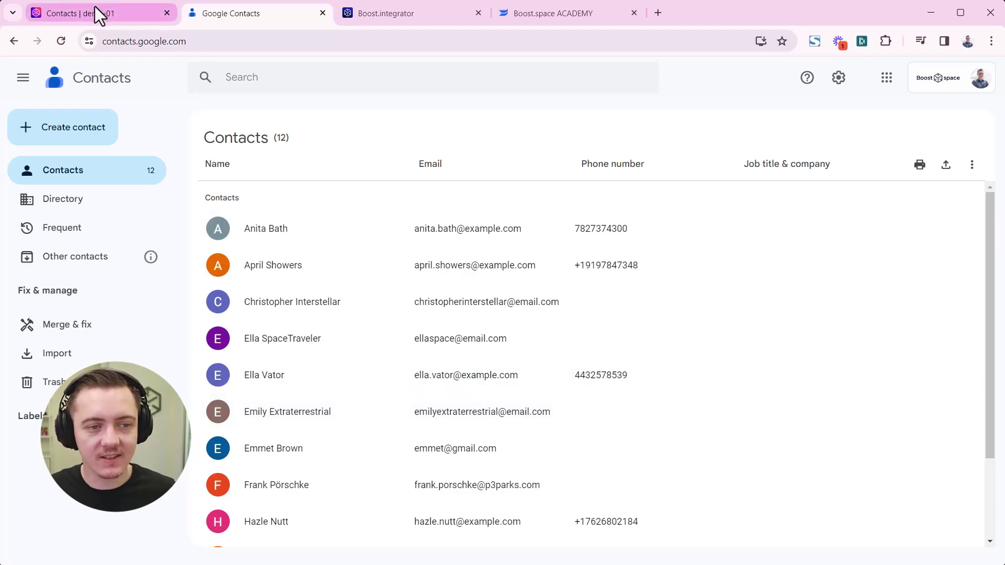